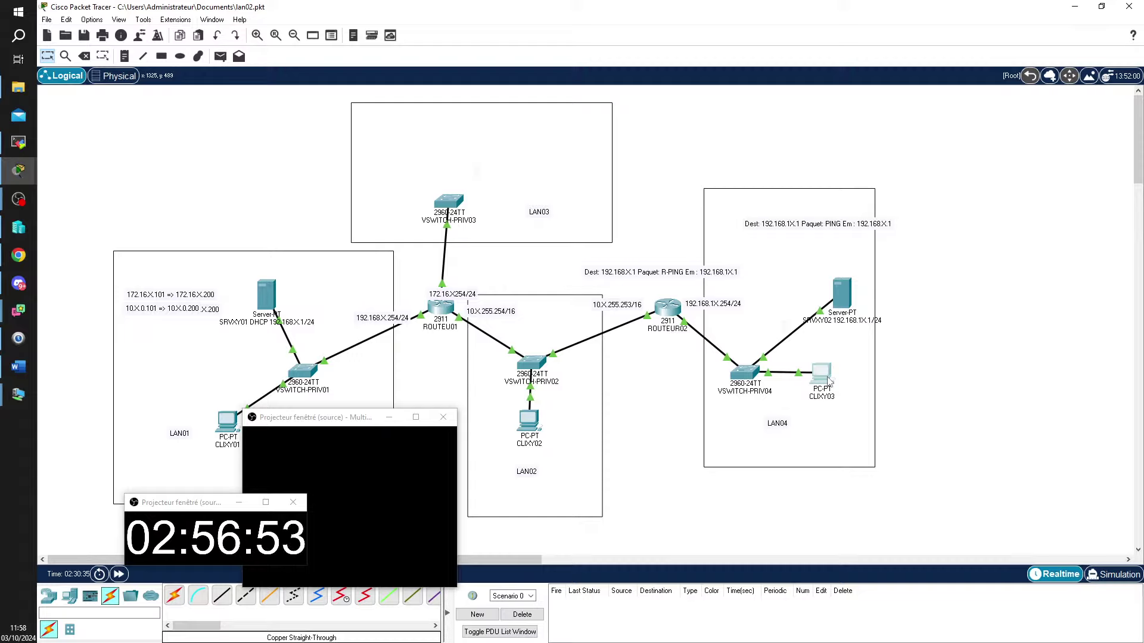
Shift the CLIXY03 PC in LAN04 slightly outward from its switch and nudge the SRVXY01 server in LAN01
mouse_move(821, 380)
left_mouse_down()
mouse_move(837, 313)
mouse_move(833, 381)
left_mouse_up()
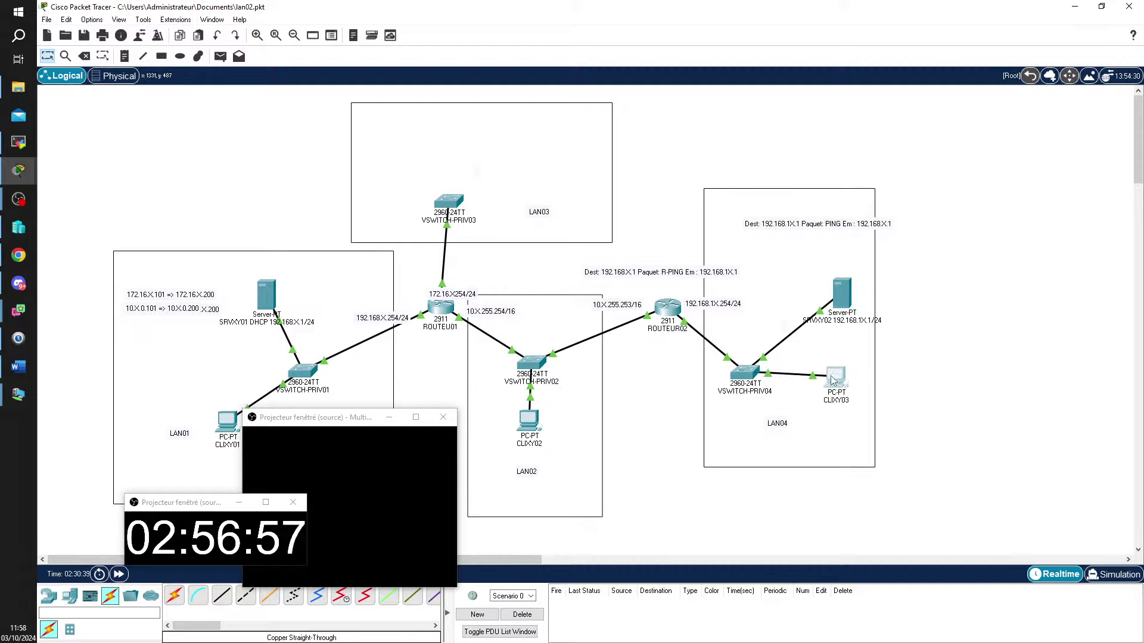
mouse_move(833, 381)
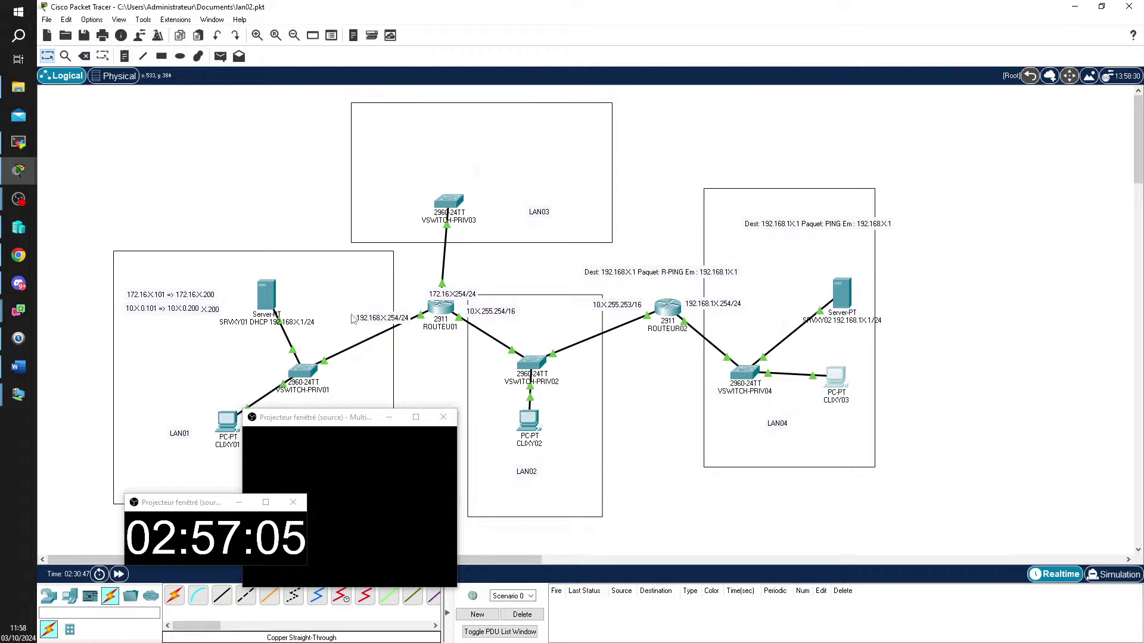
left_click_drag(273, 299, 269, 296)
mouse_move(268, 296)
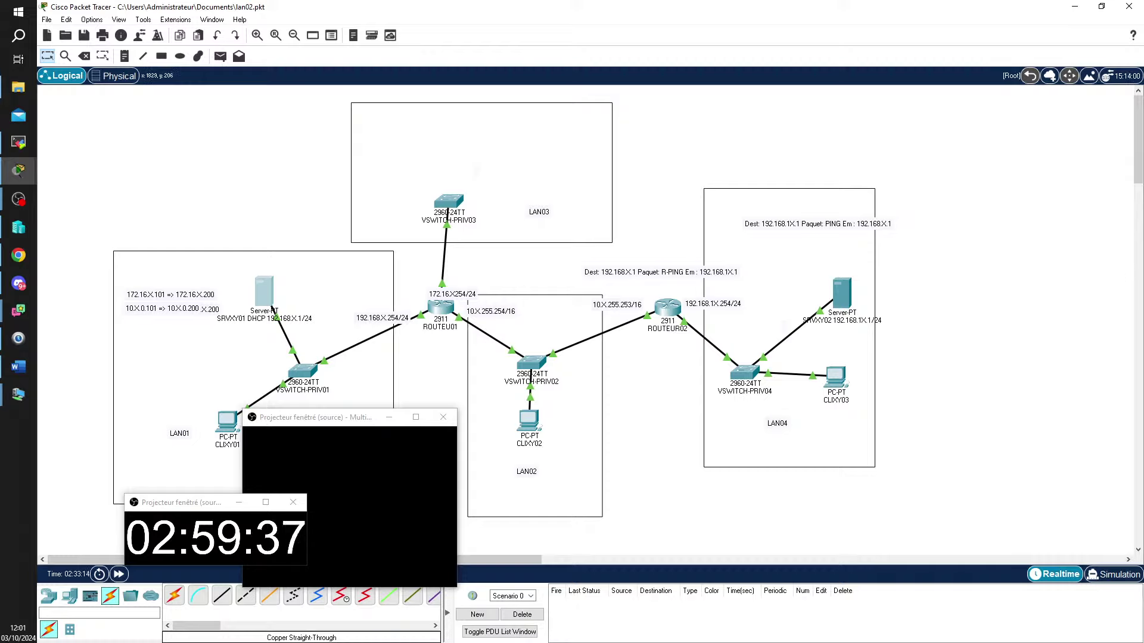
Switch to the TSSR03 remote session showing SRVLBB01's DHCP console and cancel the new scope wizard
key("alt+Tab")
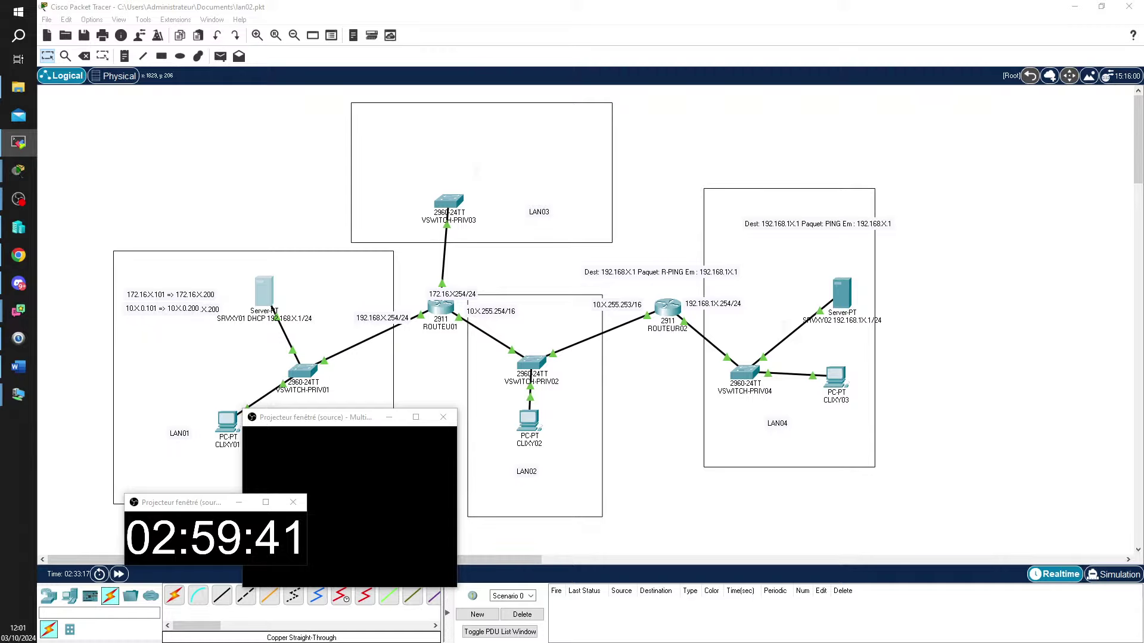
key("alt+Tab")
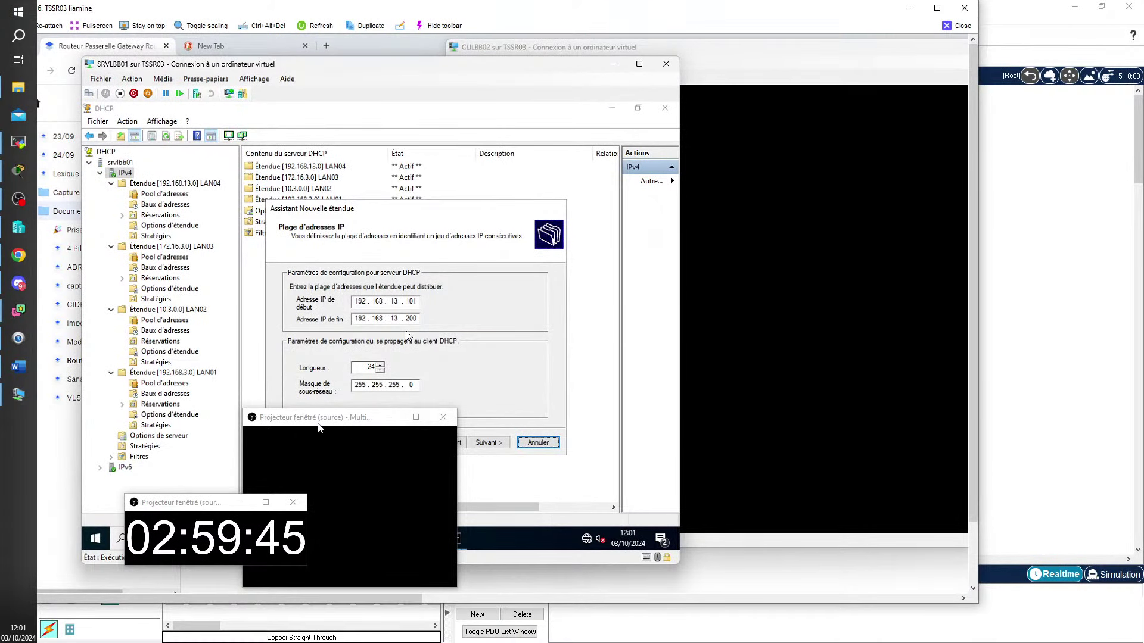
left_click_drag(319, 426, 888, 432)
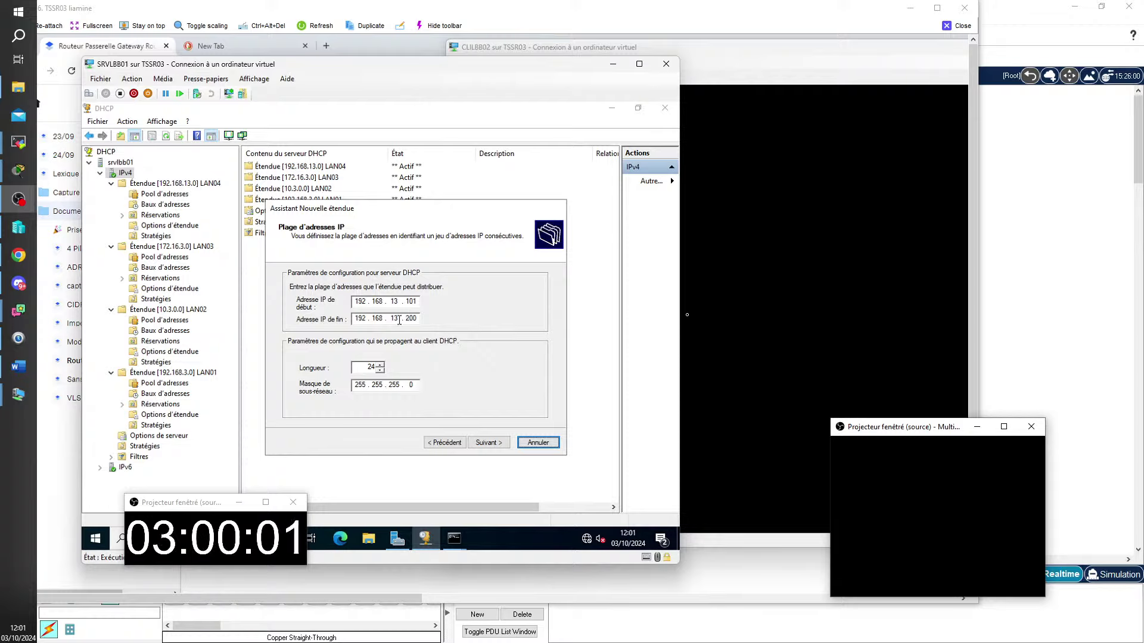
left_click(523, 444)
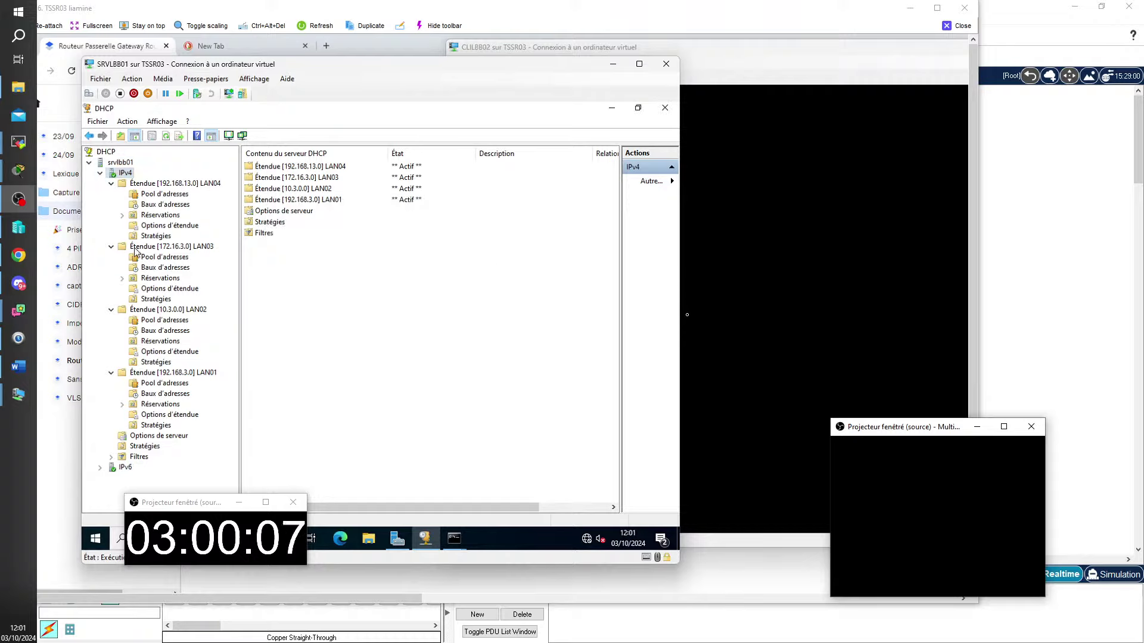
Examine the LAN04 scope's address pool and router option on SRVLBB01, and close the remote session
left_click(173, 184)
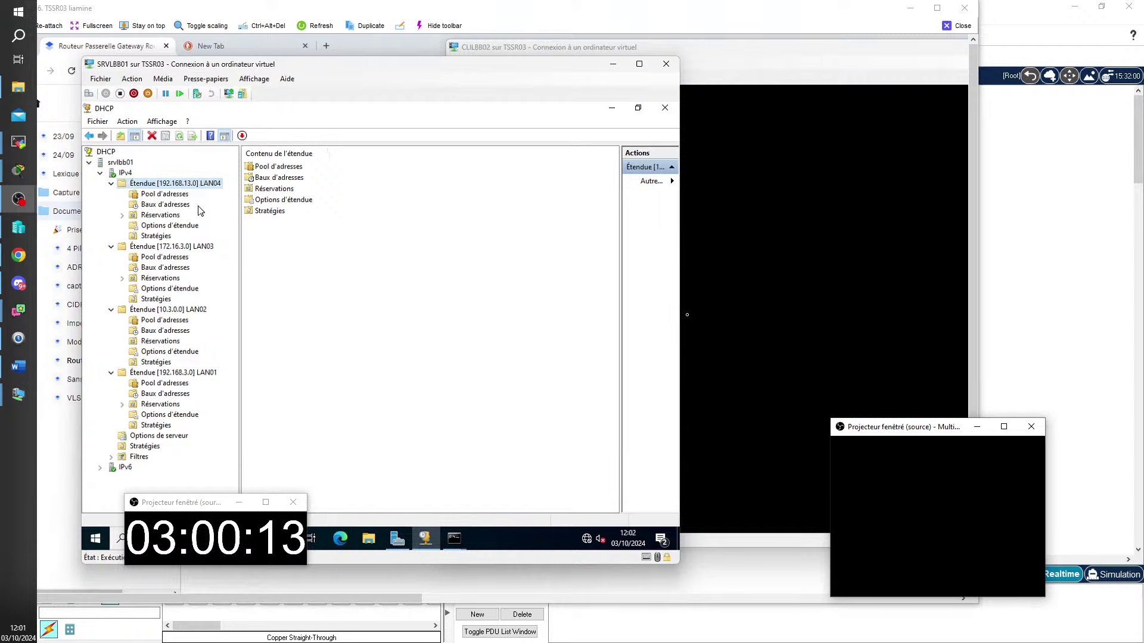
left_click(185, 205)
left_click(181, 196)
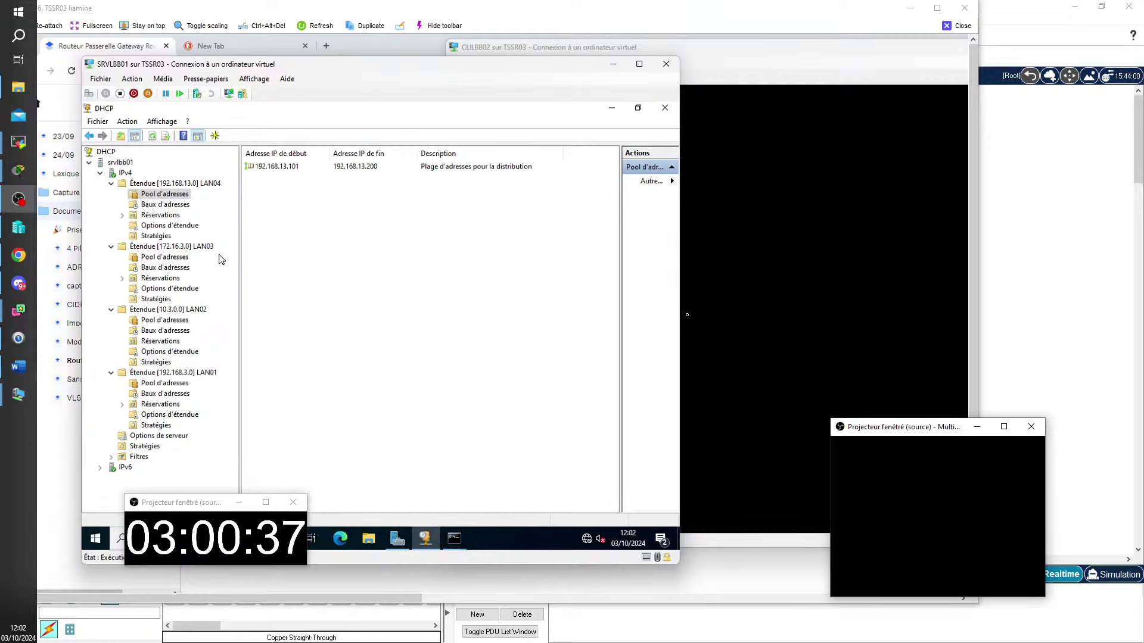
left_click(176, 226)
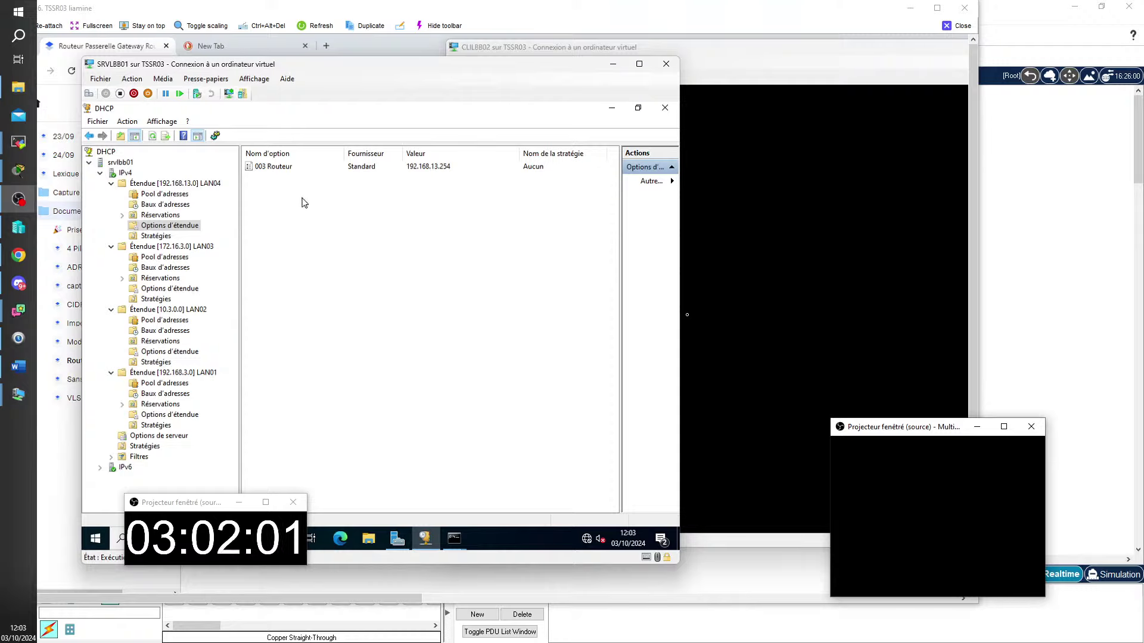
left_click(372, 171)
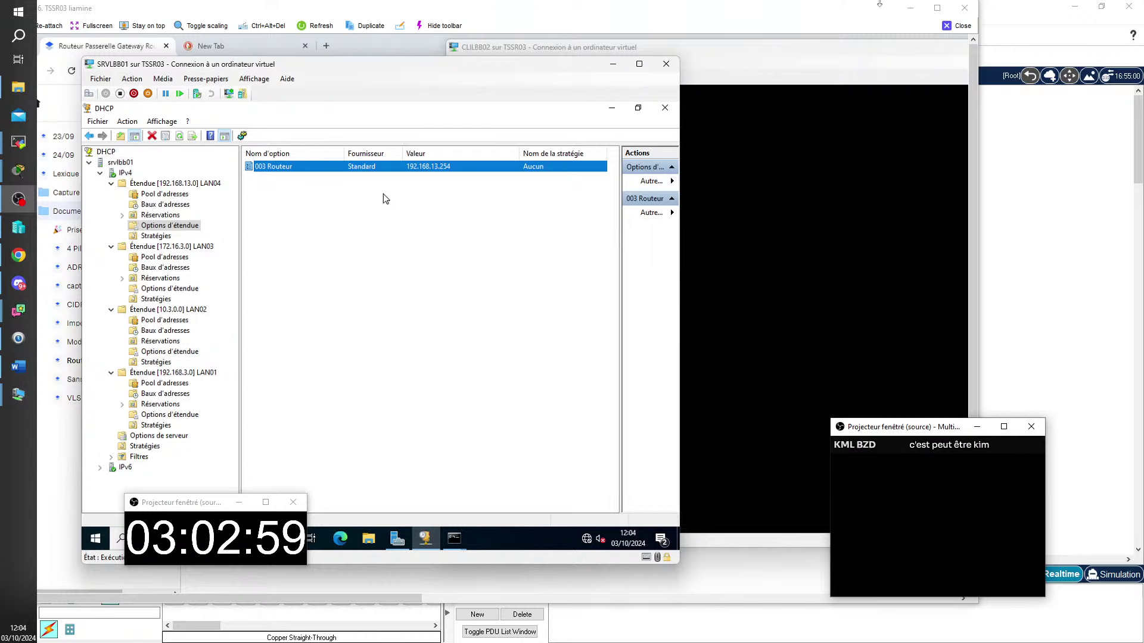
left_click(965, 27)
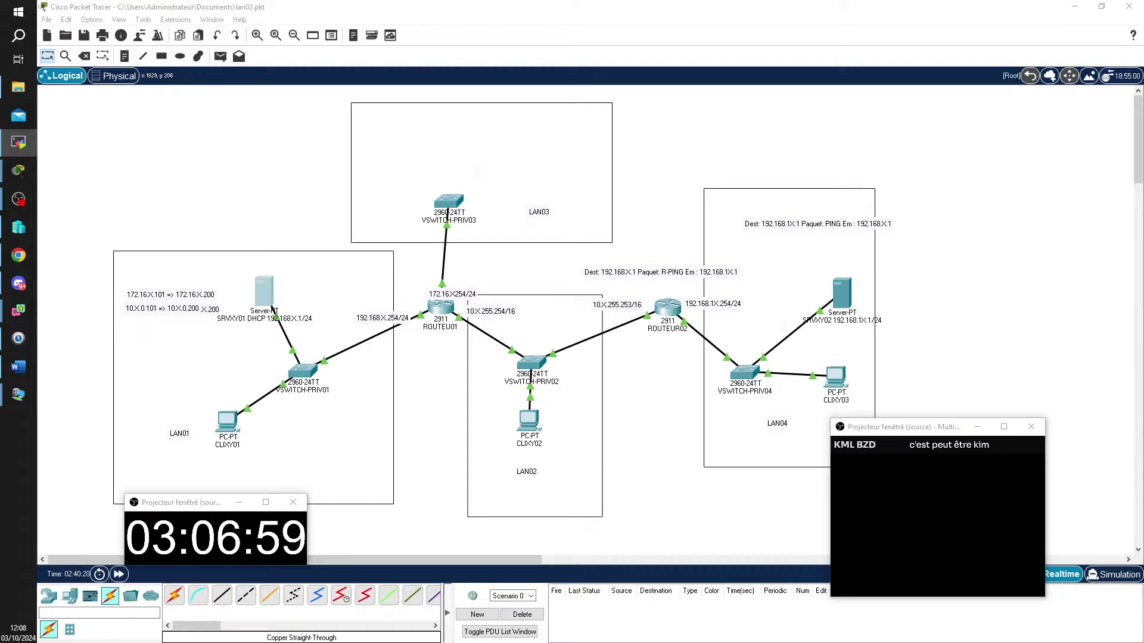
Move the CLIXY03 PC slightly so it lines up with switch VSWITCH-PRIV04 in LAN04
left_click_drag(833, 387, 839, 383)
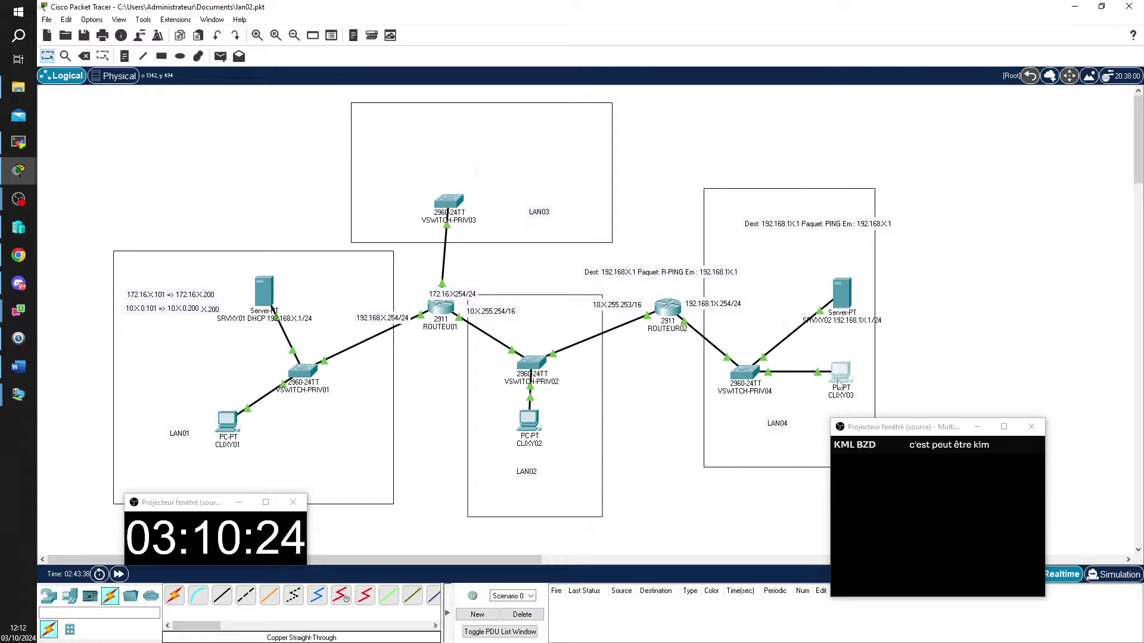
mouse_move(835, 384)
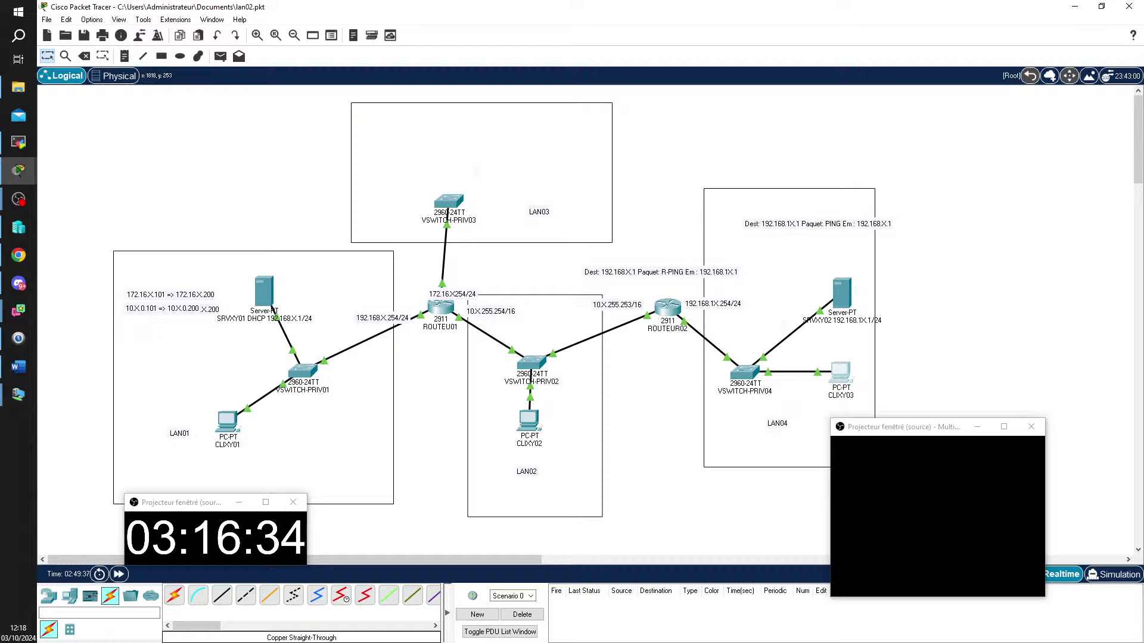
Switch to the TSSR02 remote session, check the server's command prompt behind Server Manager, and close the session
key("alt+Tab")
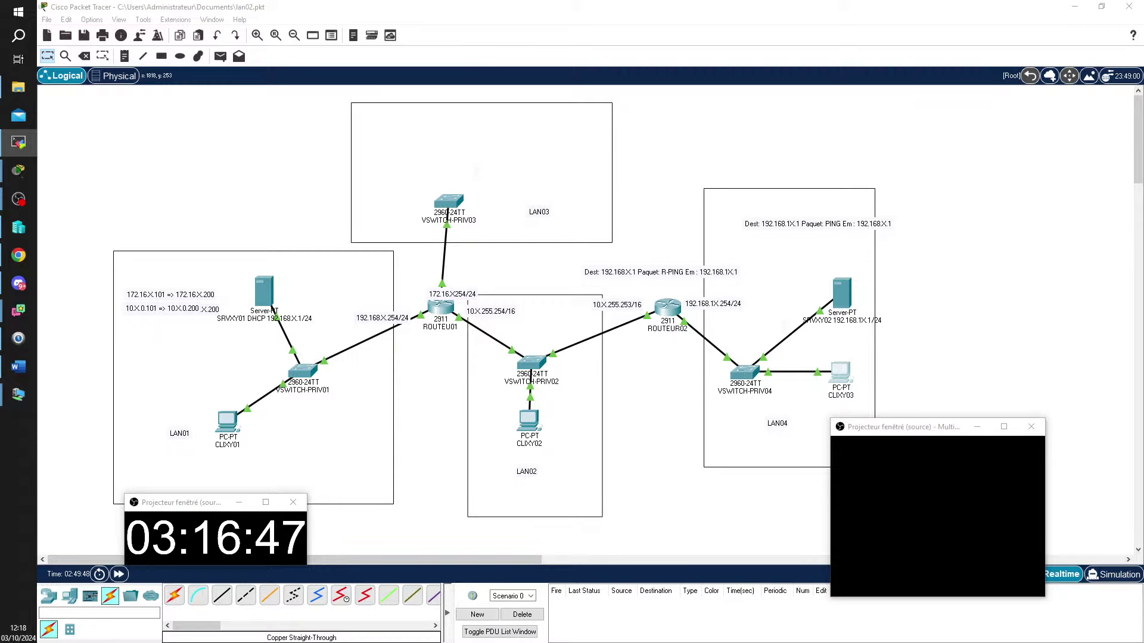
key("alt+Tab")
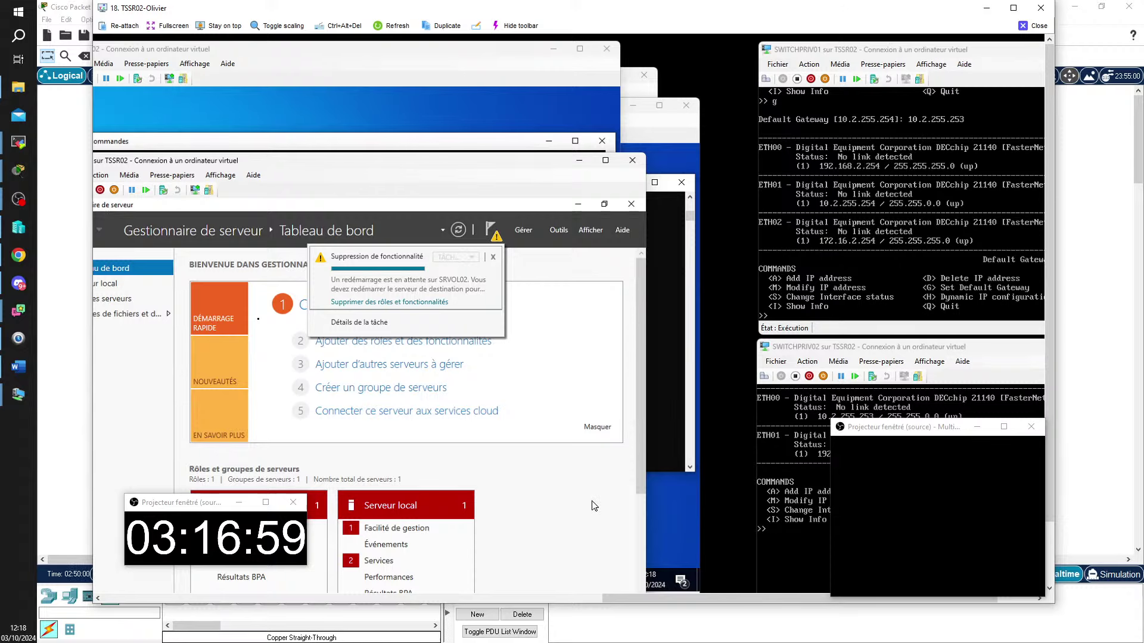
left_click(577, 206)
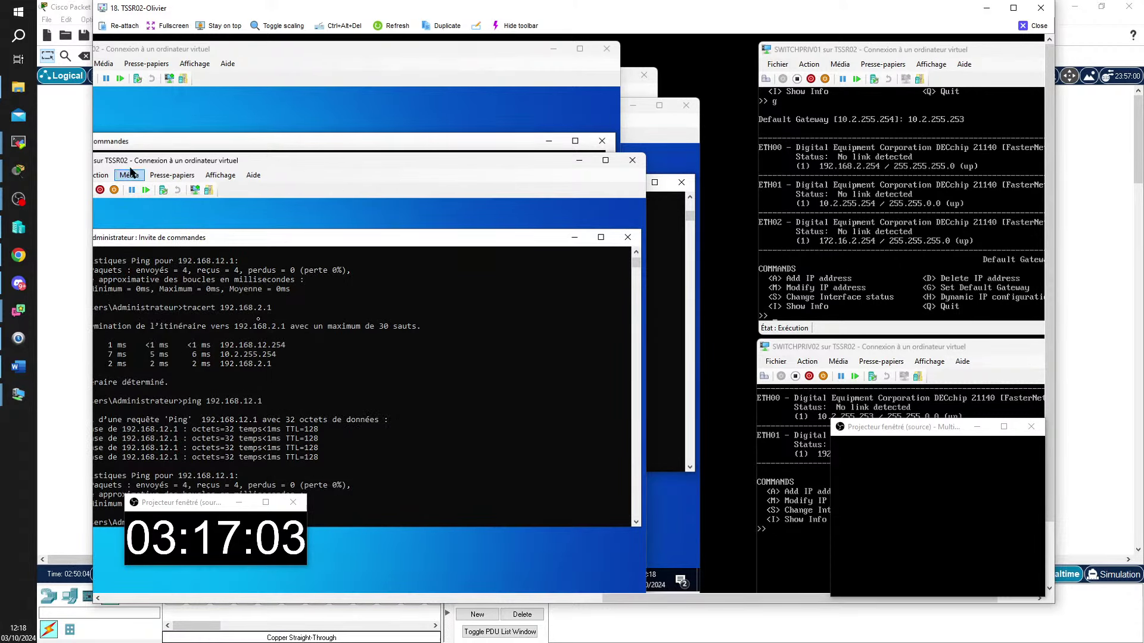
left_click_drag(302, 161, 315, 144)
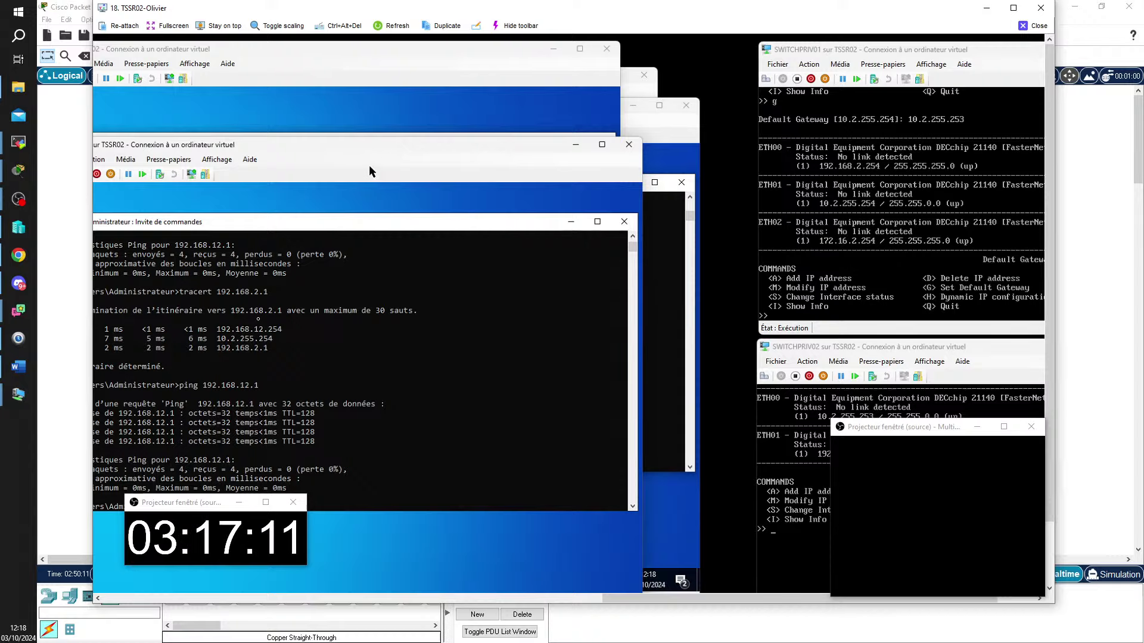
left_click(99, 160)
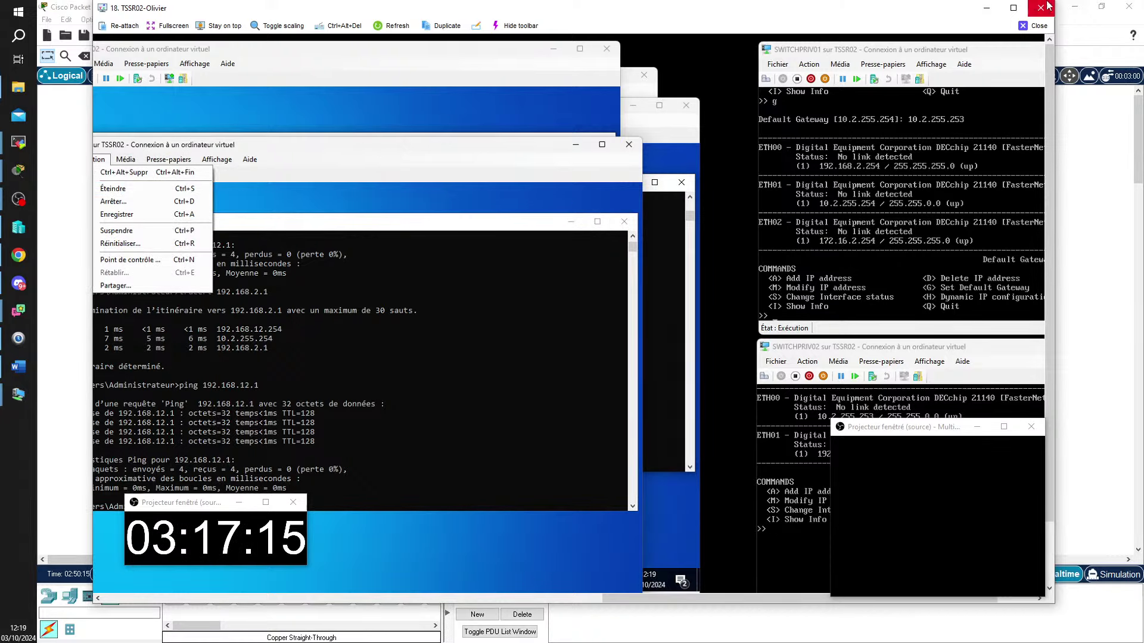
left_click(1031, 26)
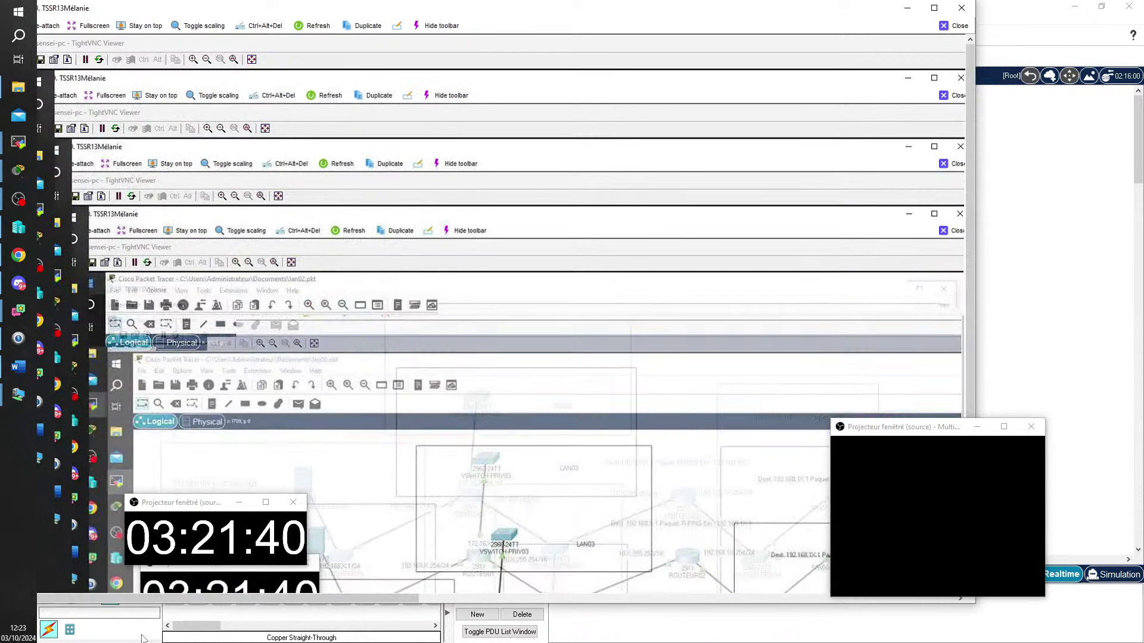
In the TSSR13 remote session, bring up SRVMS01's DHCP console and activate the LAN04 scope 192.168.113.0
left_click_drag(224, 600, 665, 637)
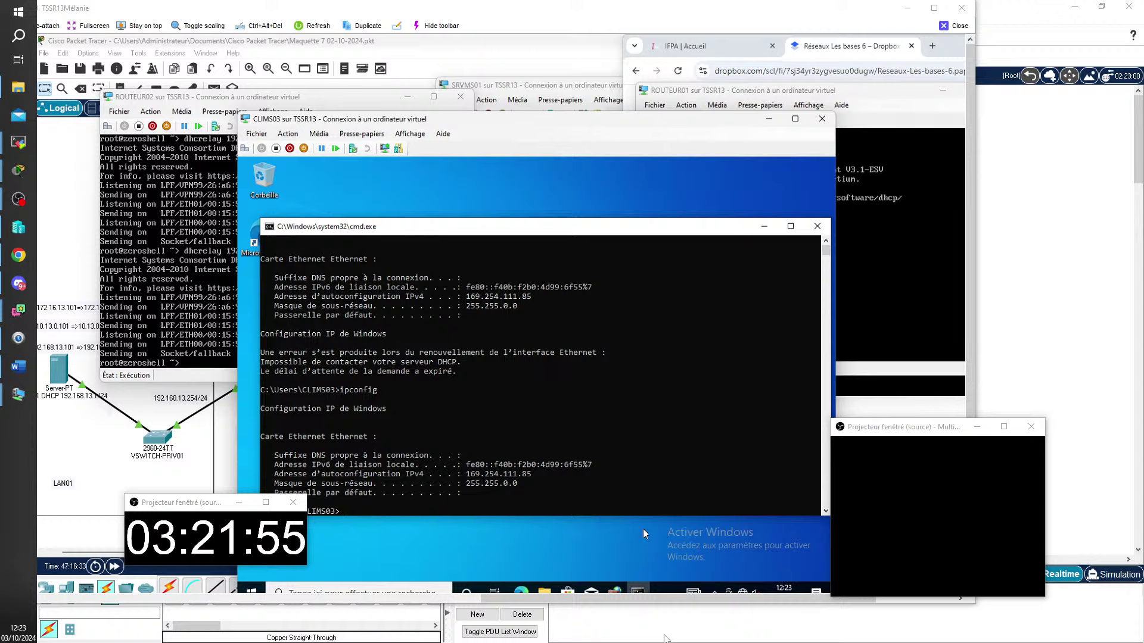
mouse_move(661, 590)
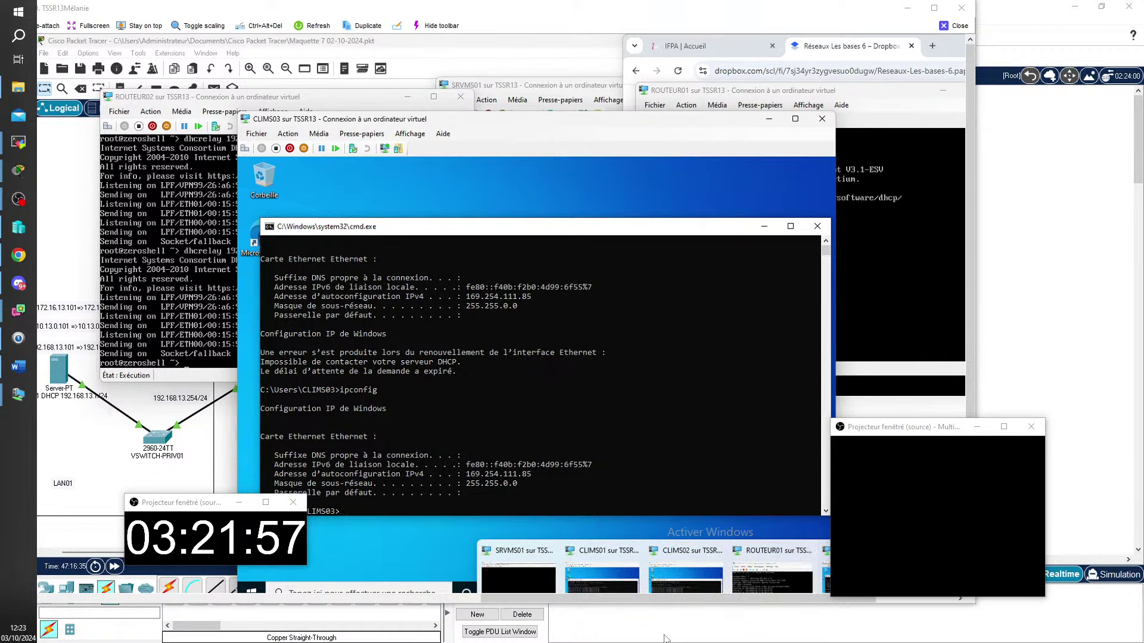
left_click(518, 575)
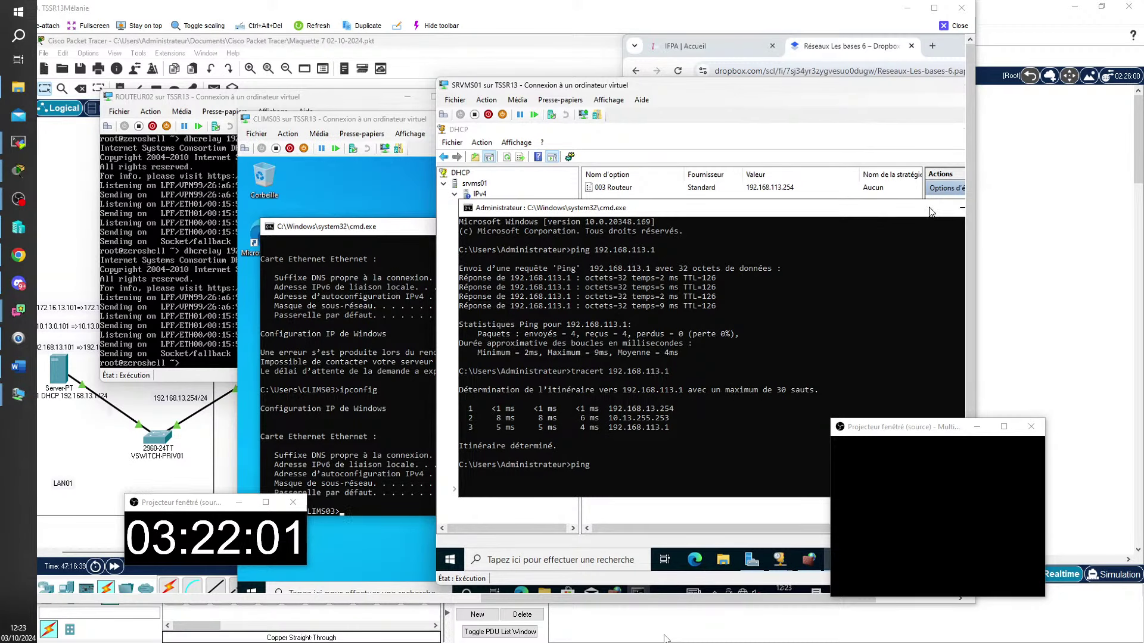
key("alt+Tab")
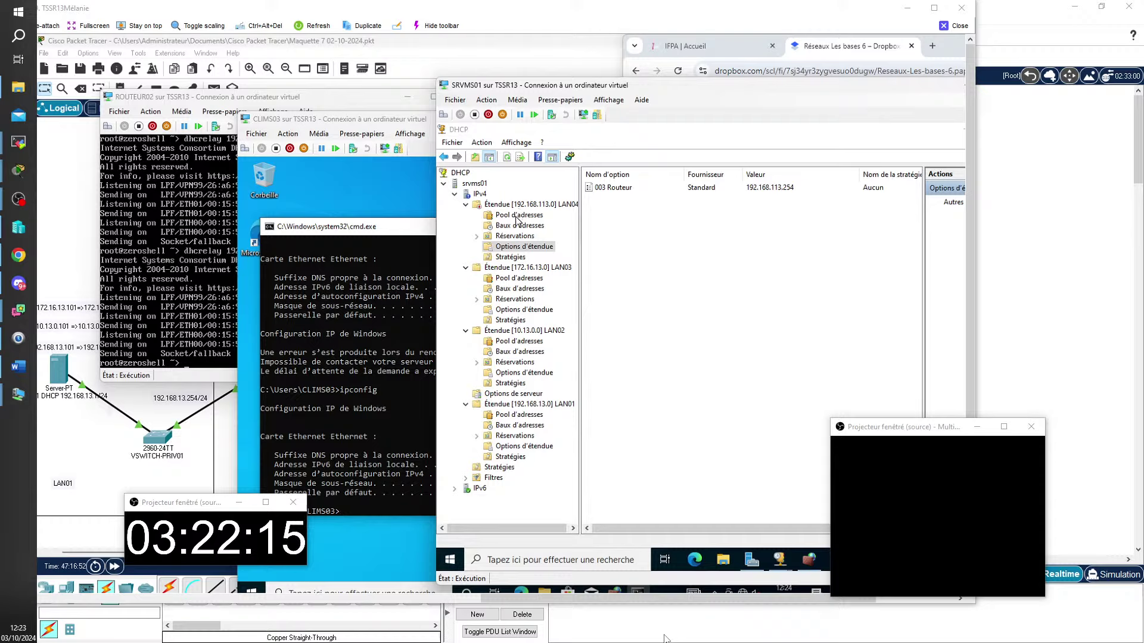
right_click(499, 204)
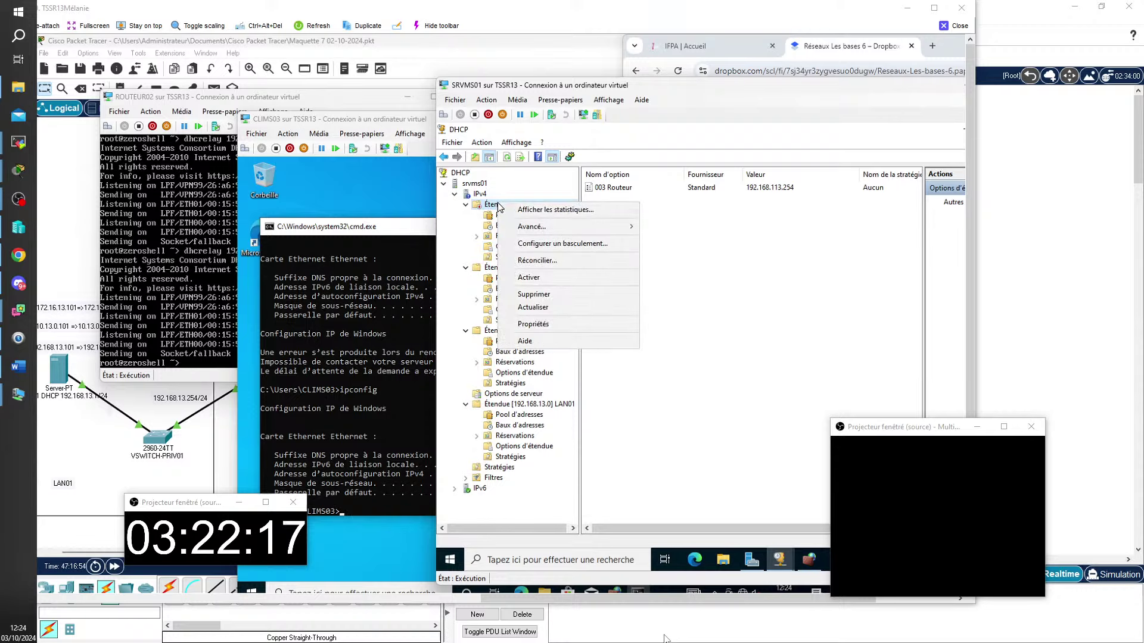
left_click(518, 278)
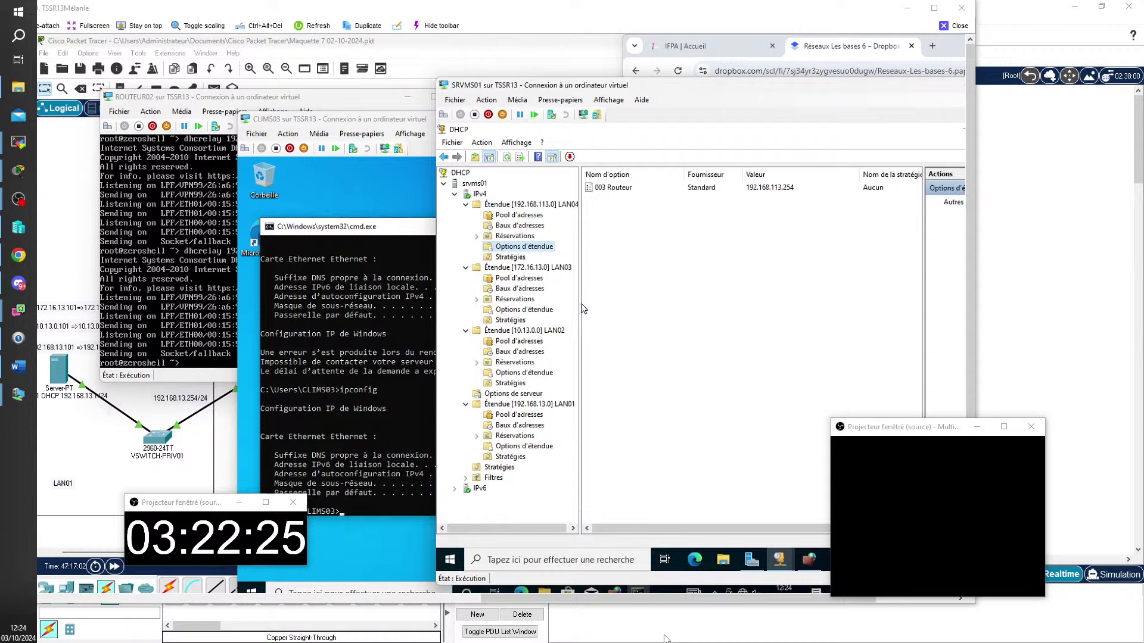
left_click(404, 233)
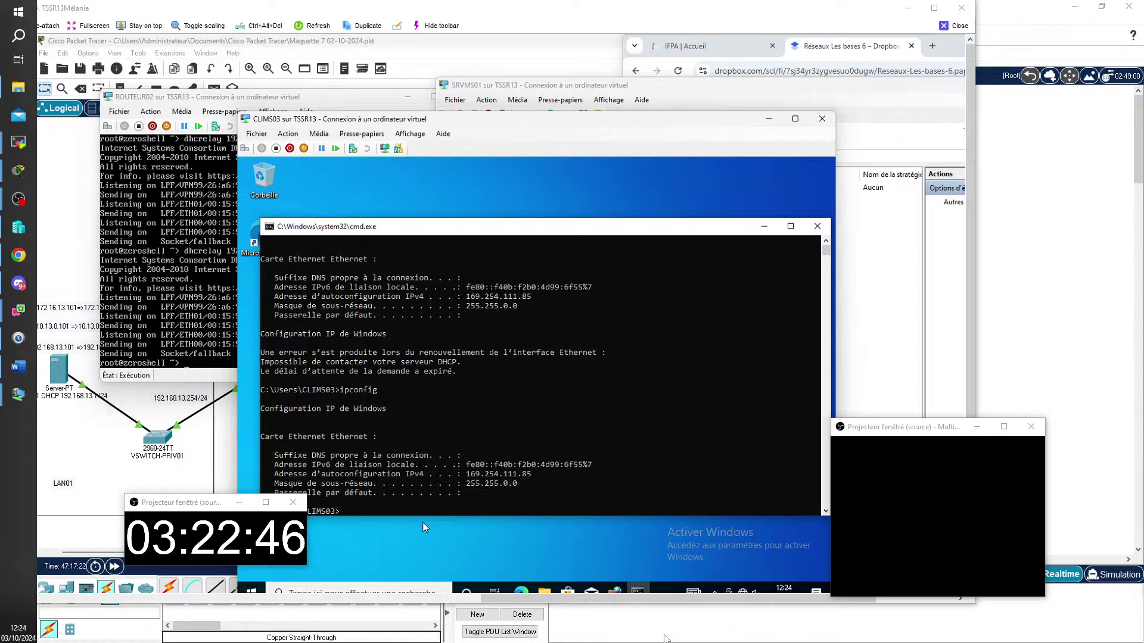
type("i")
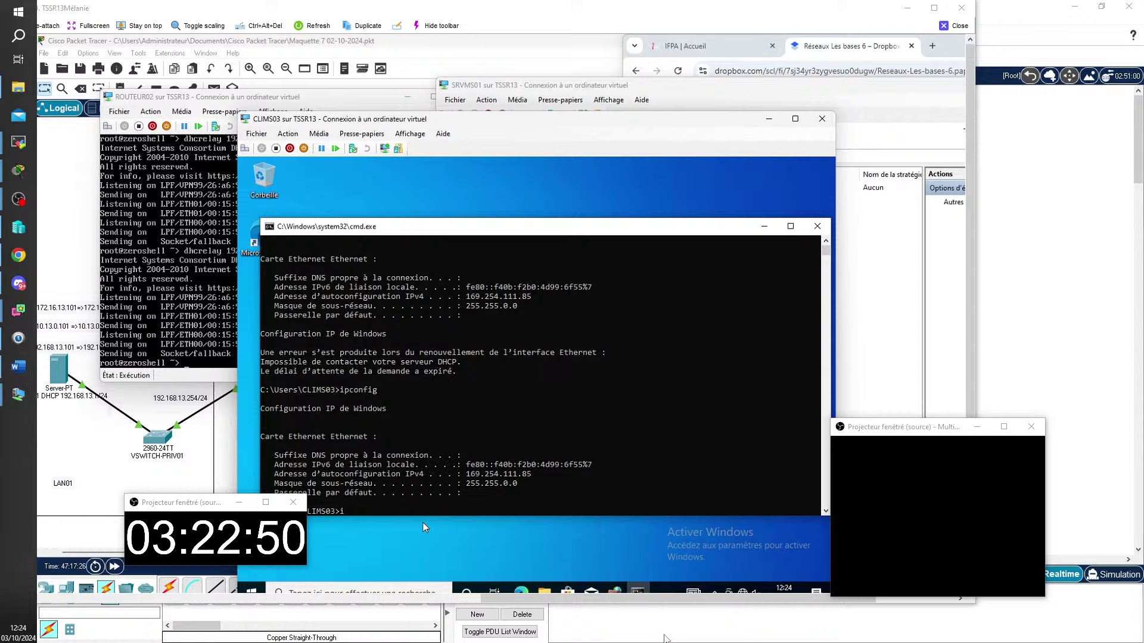
key("BackSpace")
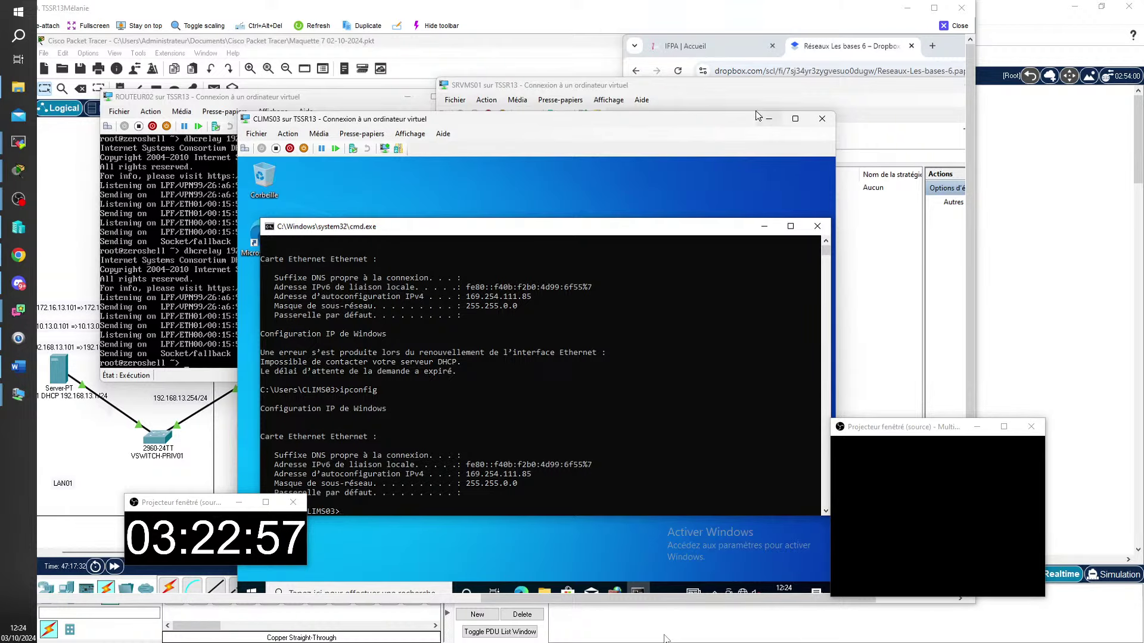
left_click(752, 91)
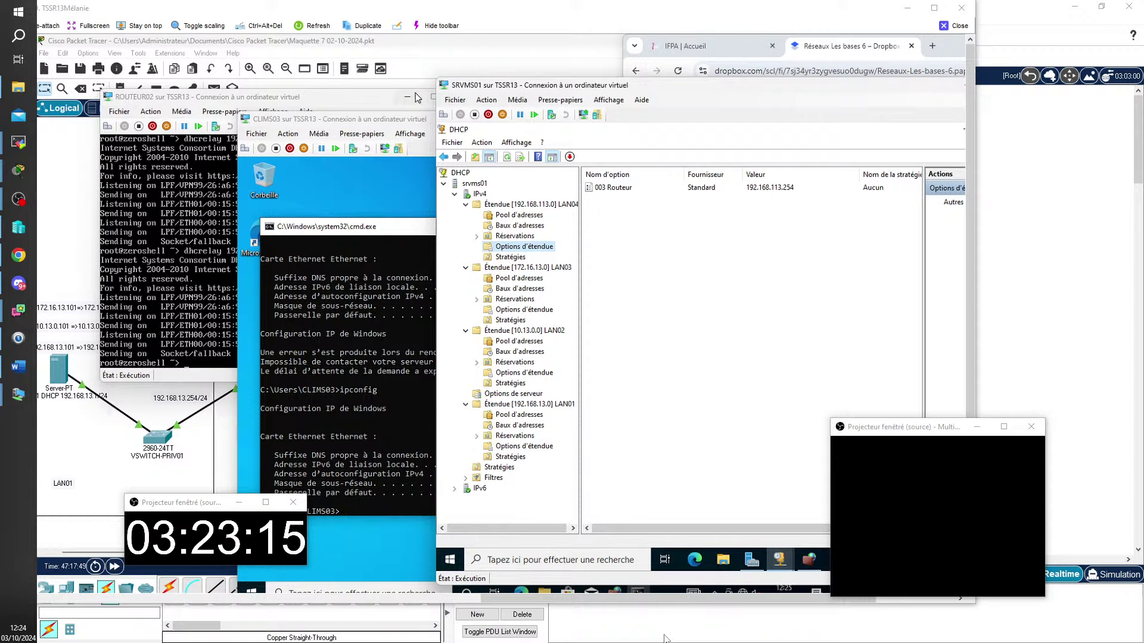
Start the DHCP relay agent on ROUTEUR02 with the command dhcrelay 192.168.13.1
left_click(300, 96)
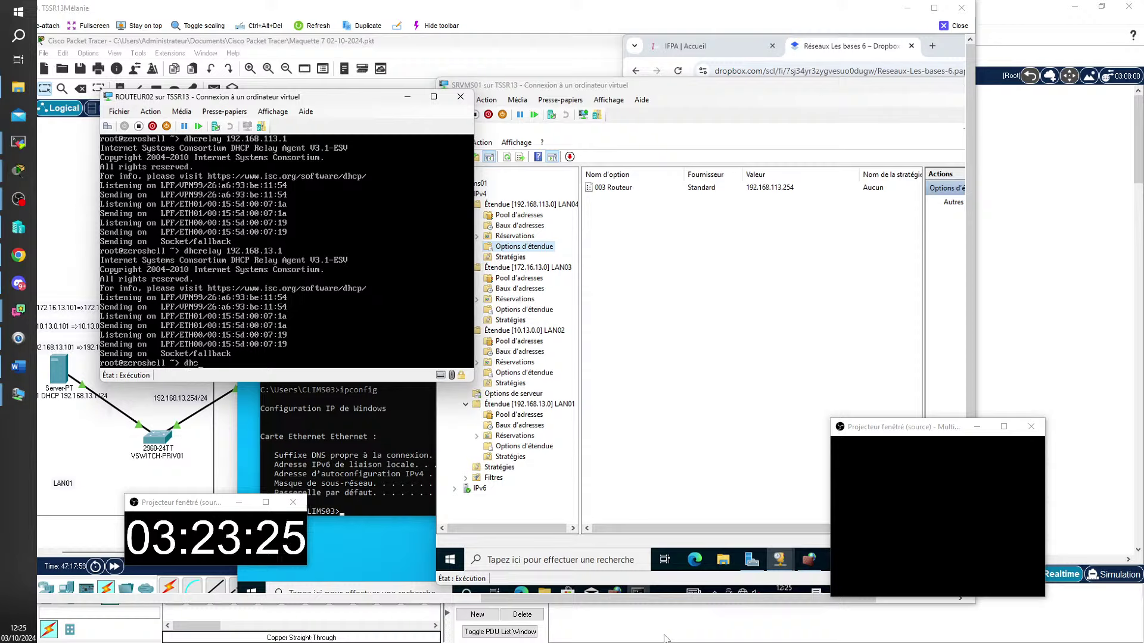
type("crelay 192.16")
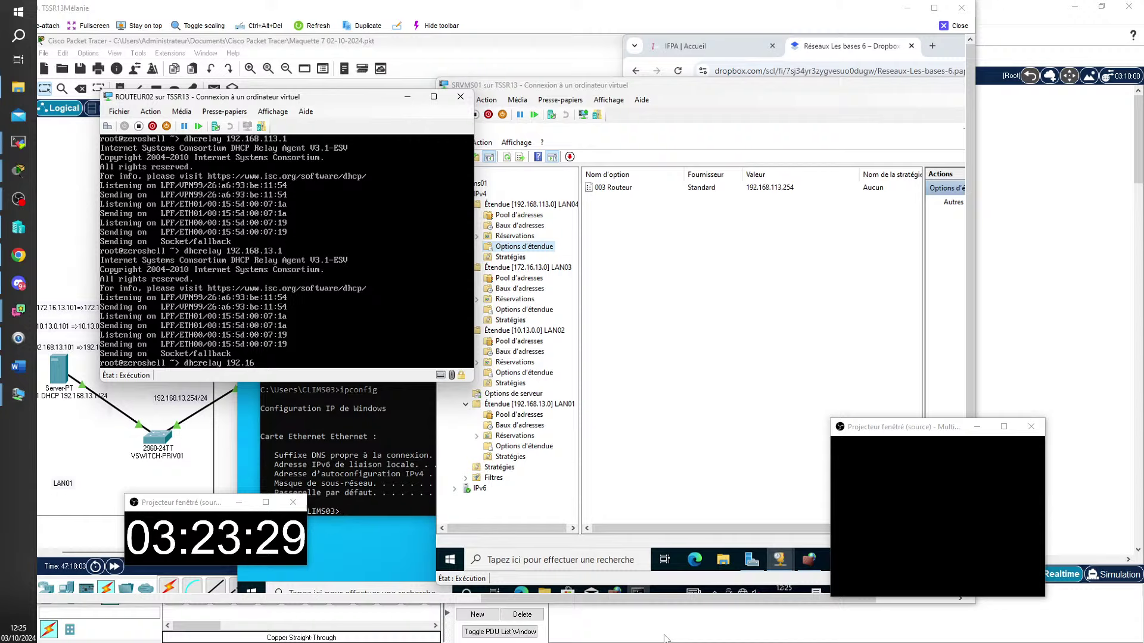
type("8.113.1")
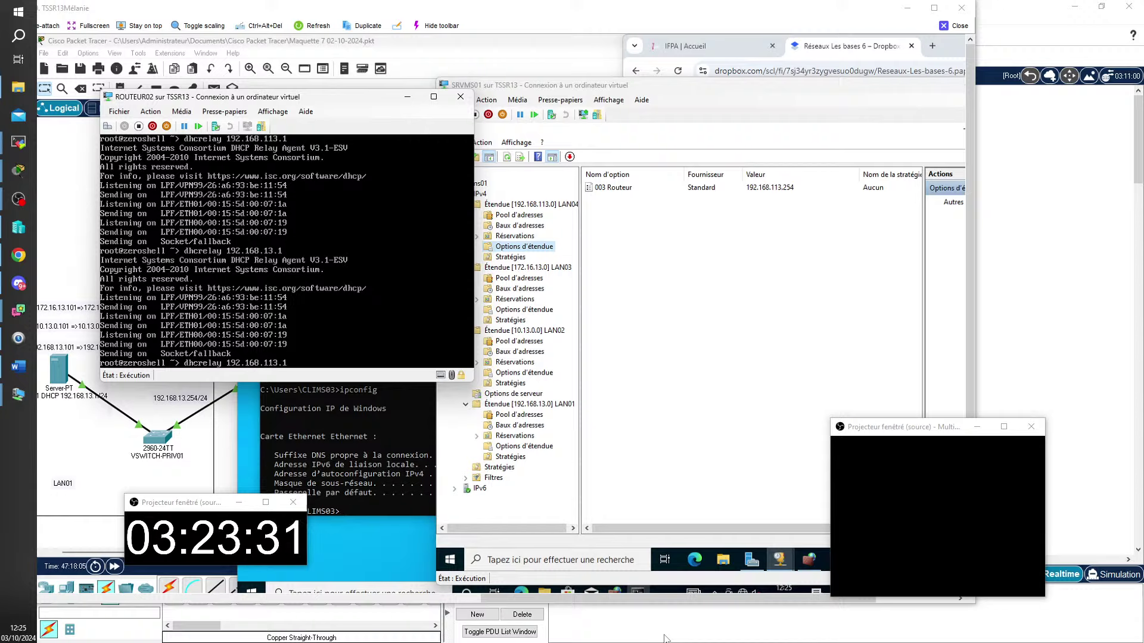
key("BackSpace")
key("BackSpace")
key("BackSpace")
key("BackSpace")
type("3.1")
key("ctrl+u")
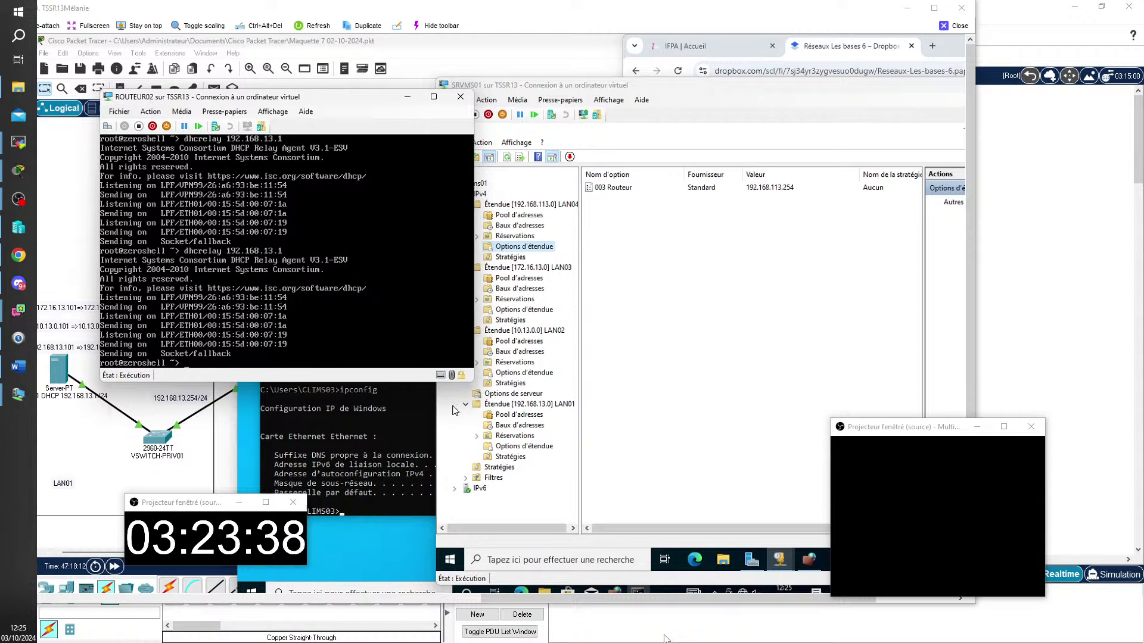
On CLIMS03, request a new DHCP address with ipconfig /release && ipconfig /renew, and allow discovery by other devices on the network
left_click(349, 516)
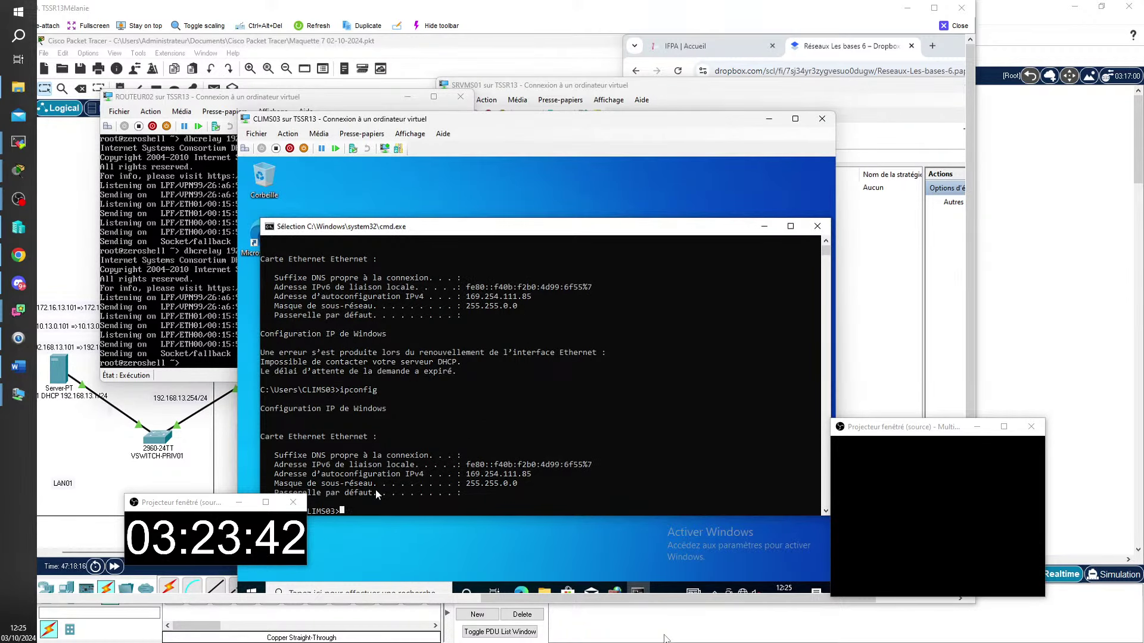
type("ipconfig /release && ipconfig /renew")
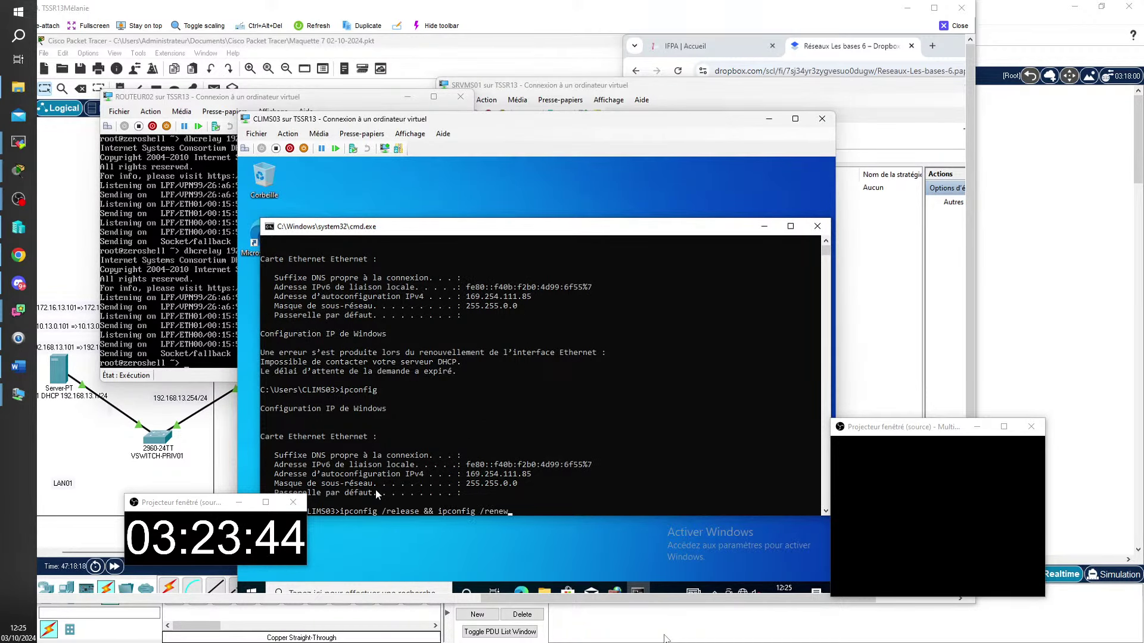
key("Return")
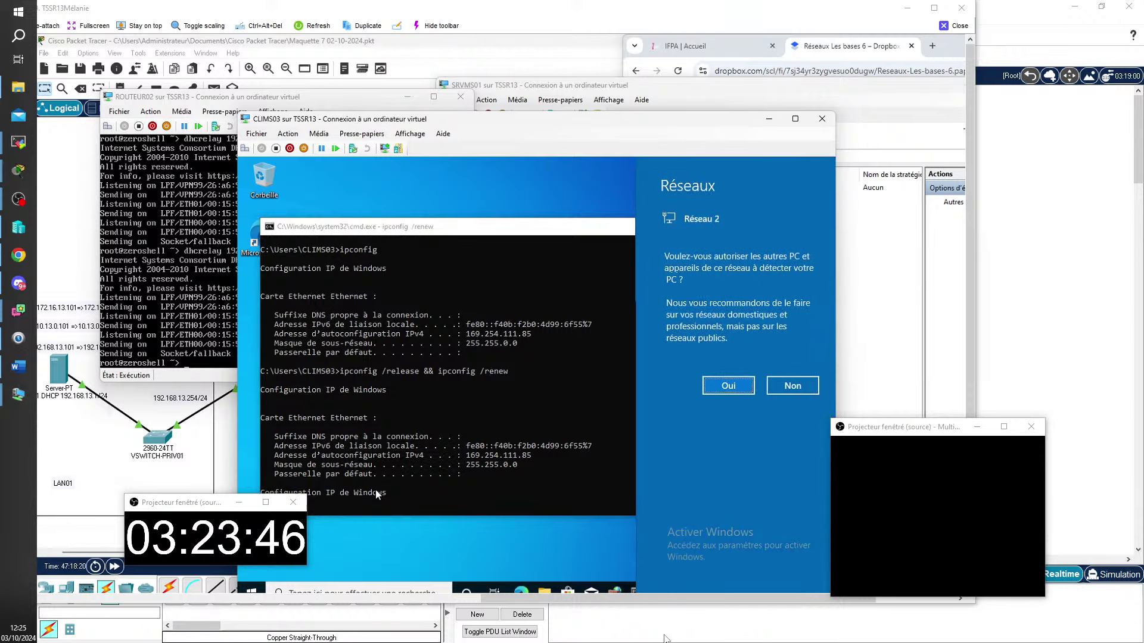
left_click(717, 388)
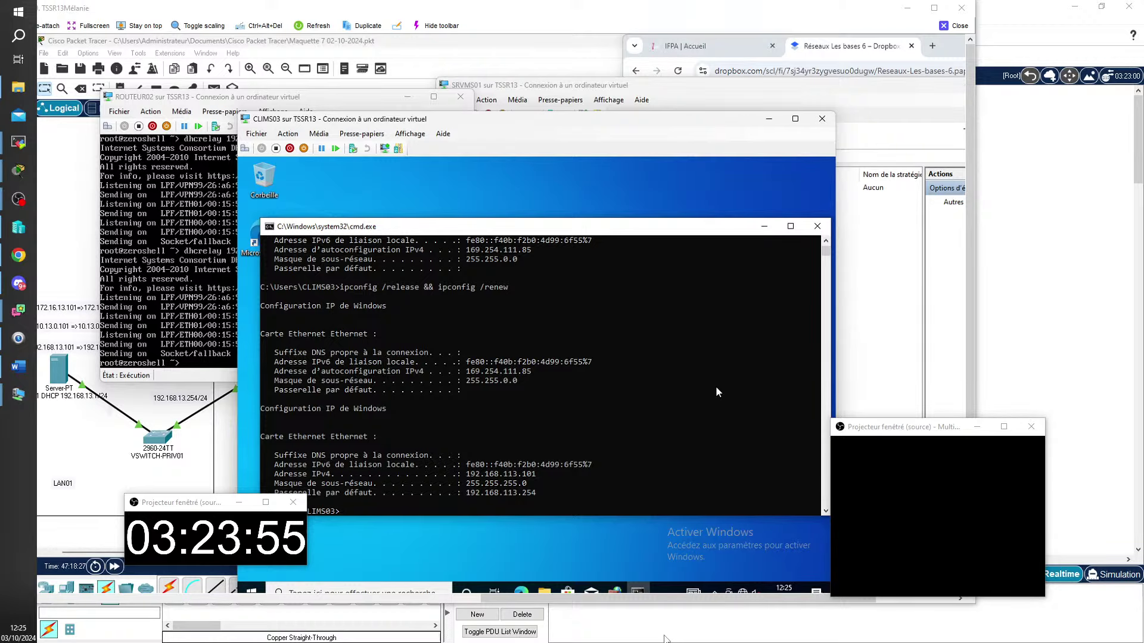
Leave the TSSR13 session, and in the TSSR10 session dismiss the range error and close the LAN04 scope properties on SRVMG01
left_click(959, 26)
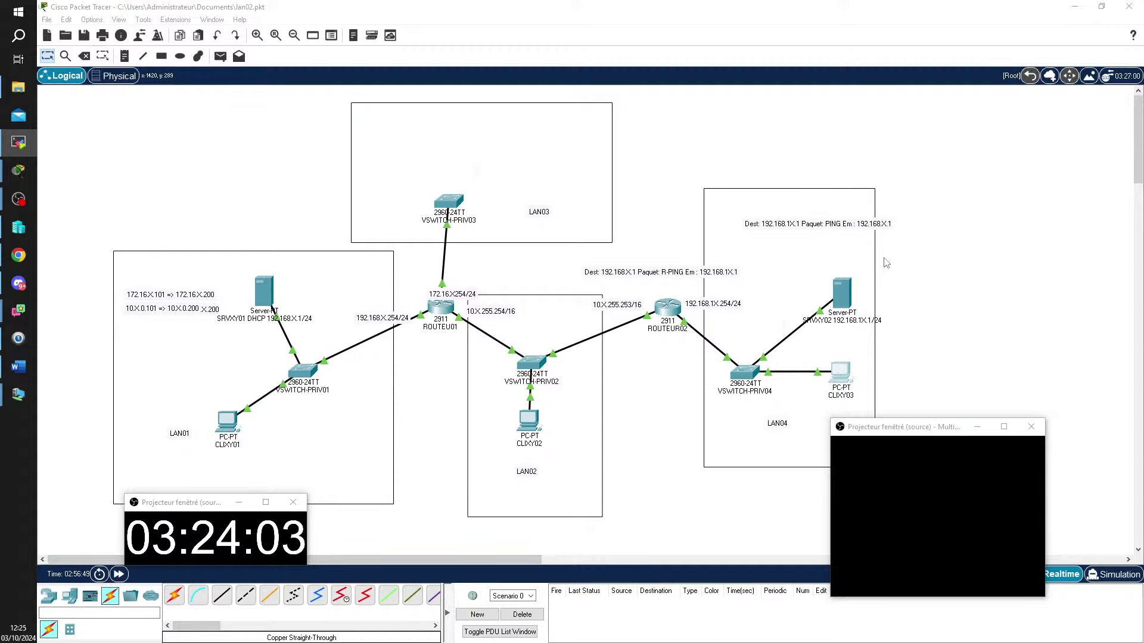
key("alt+Tab")
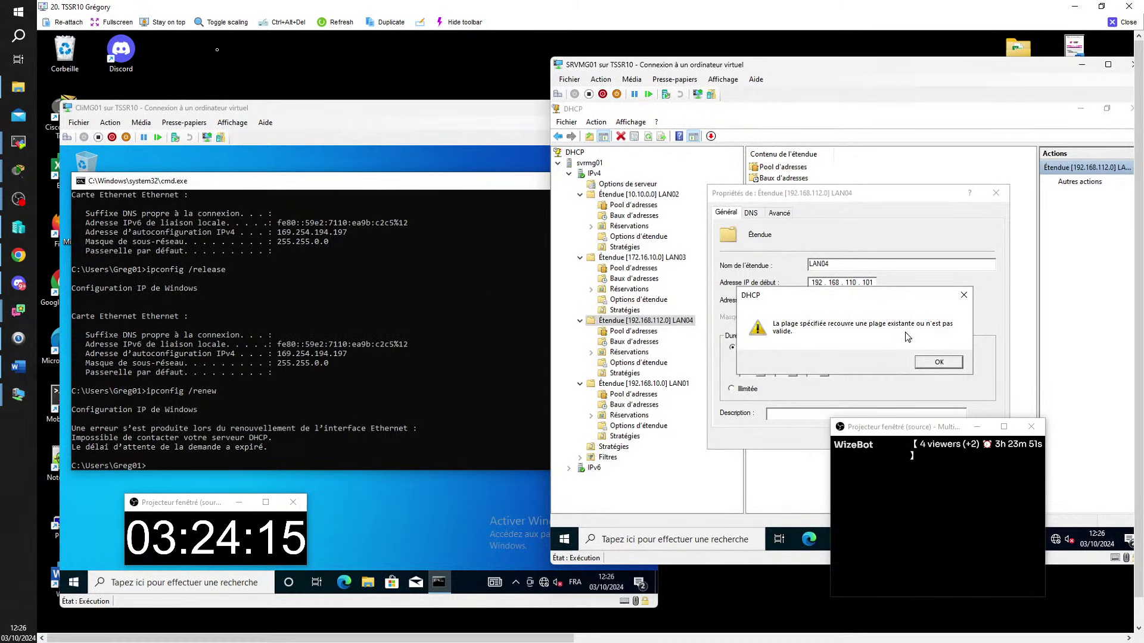
left_click(928, 363)
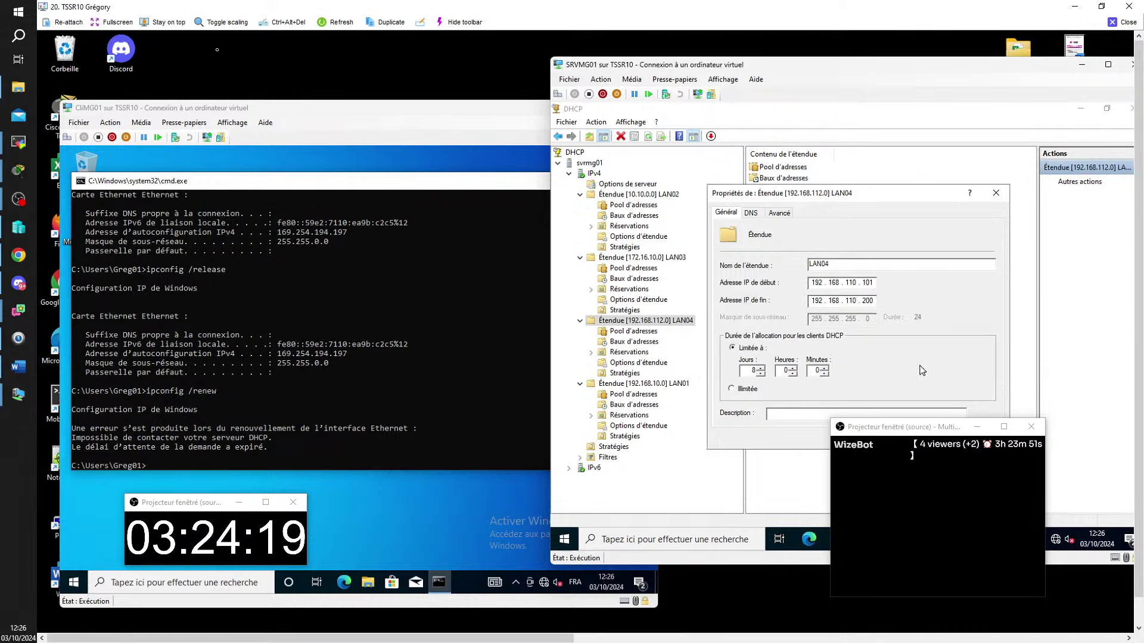
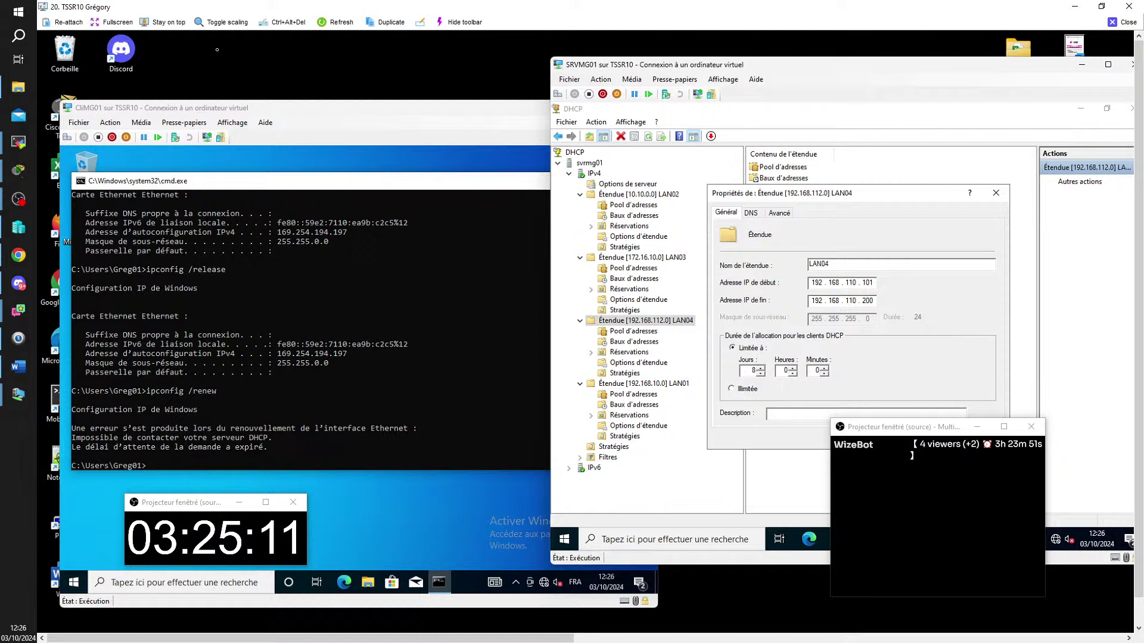
key("Return")
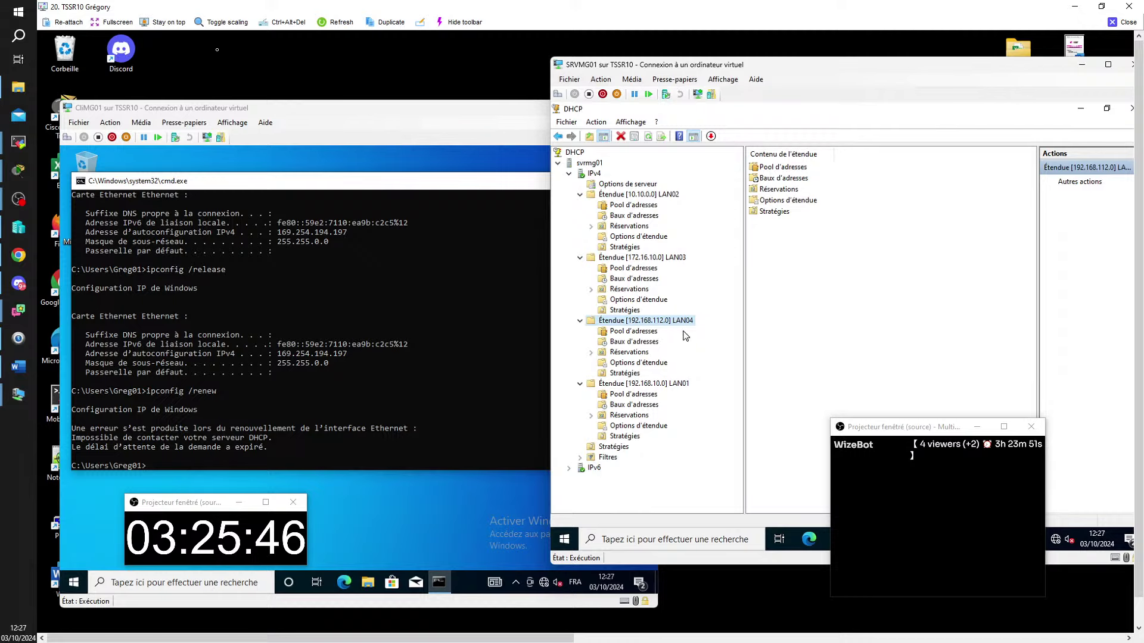
left_click_drag(866, 71, 818, 75)
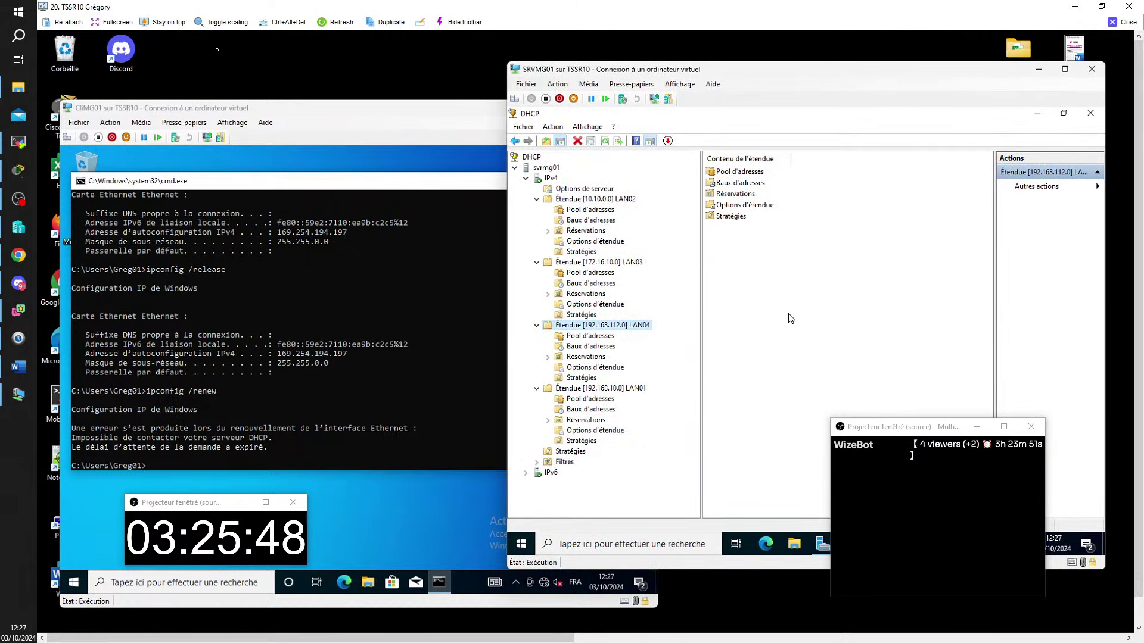
Delete the LAN04 scope 192.168.112.0 from SRVMG01's DHCP server and confirm the removal
right_click(607, 329)
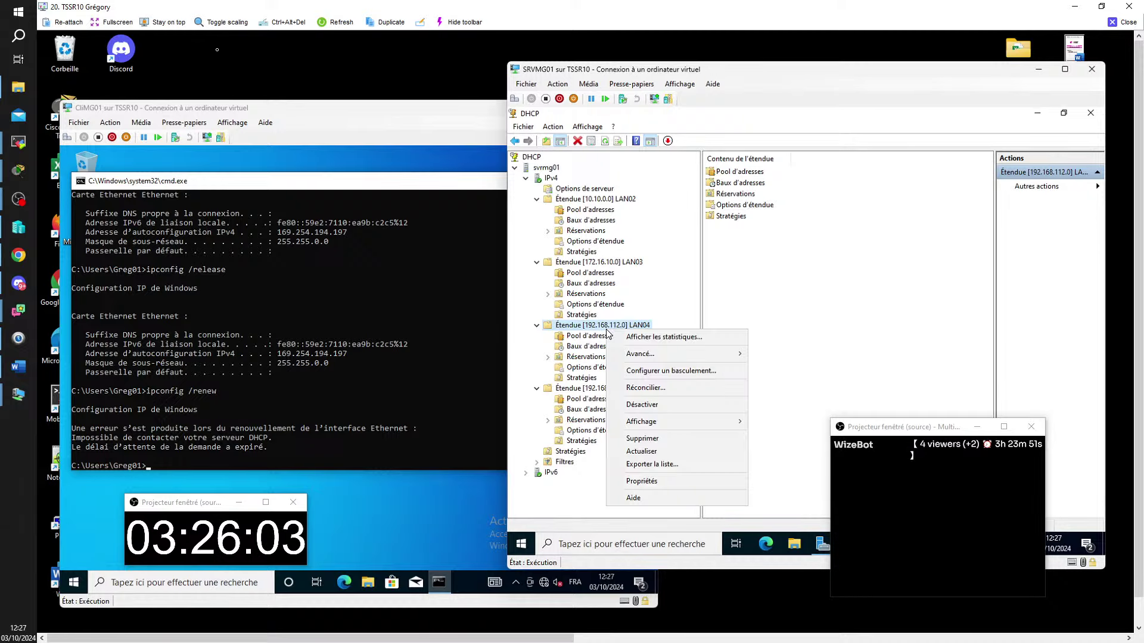
left_click(670, 442)
left_click(831, 372)
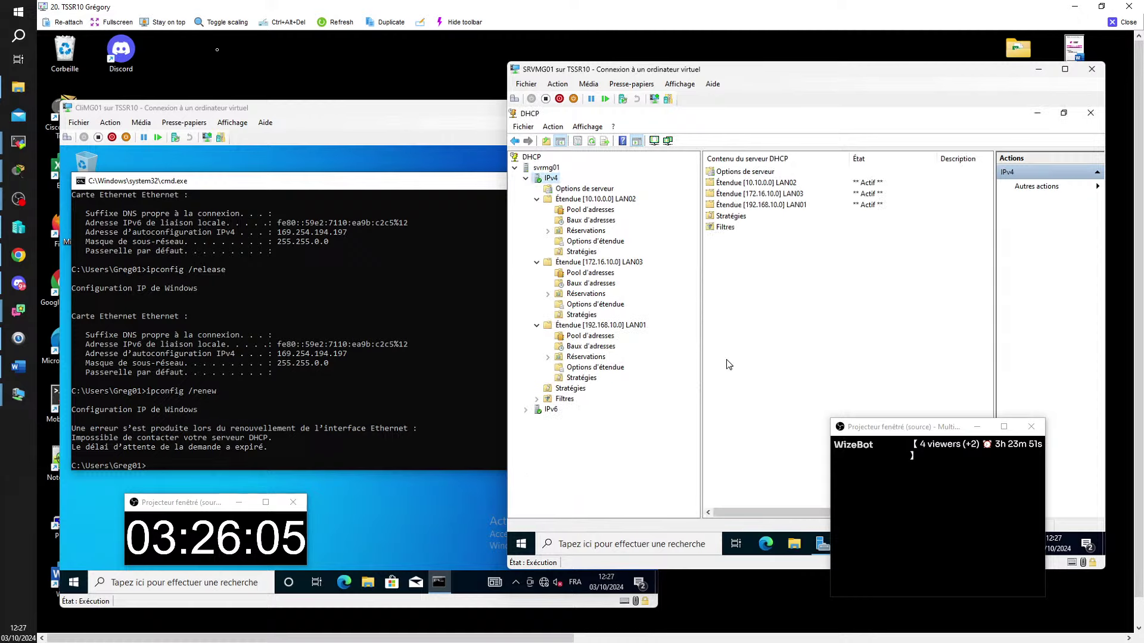
Start a new IPv4 scope on SRVMG01 and name it LAN04, moving the overlay window clear of the wizard
right_click(555, 179)
left_click(621, 207)
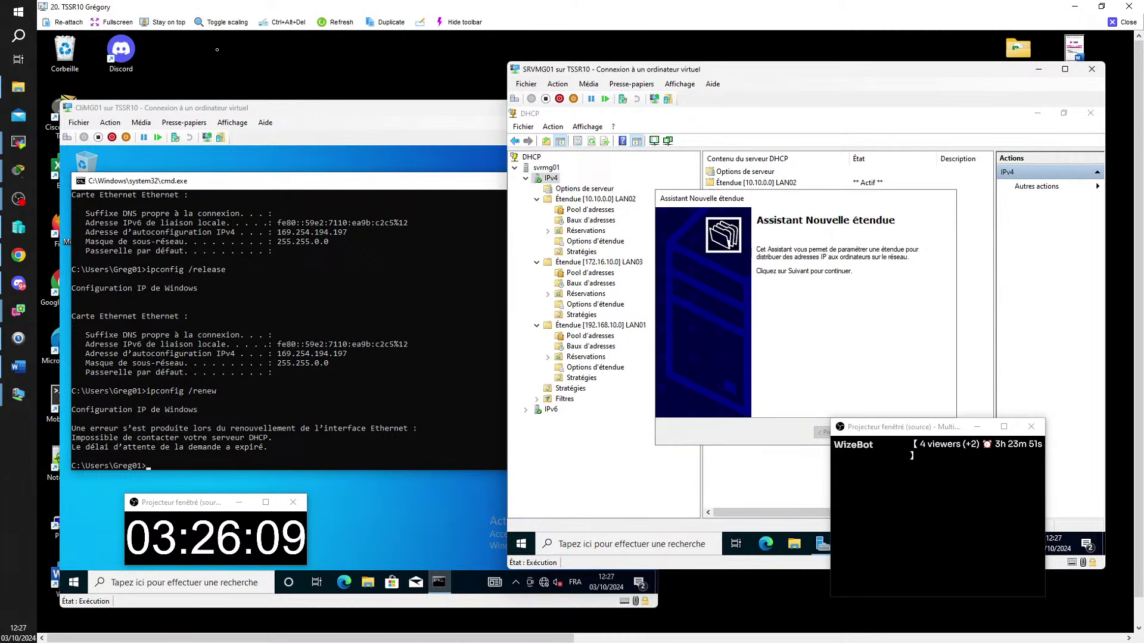
left_click(880, 433)
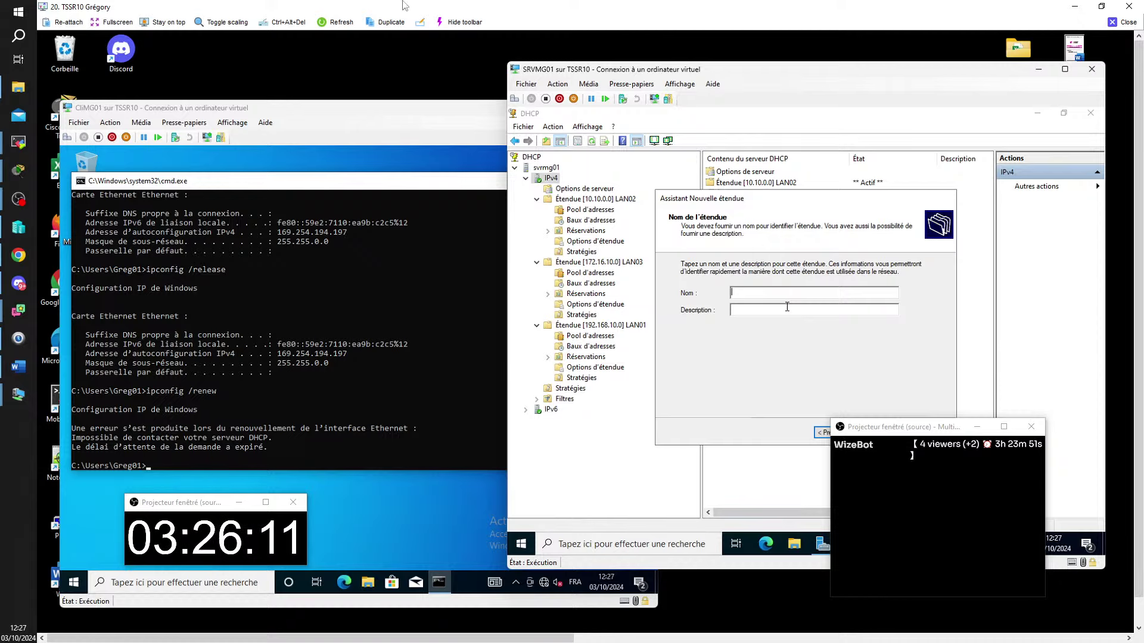
type("LAN0")
left_click_drag(886, 435, 147, 348)
key("Return")
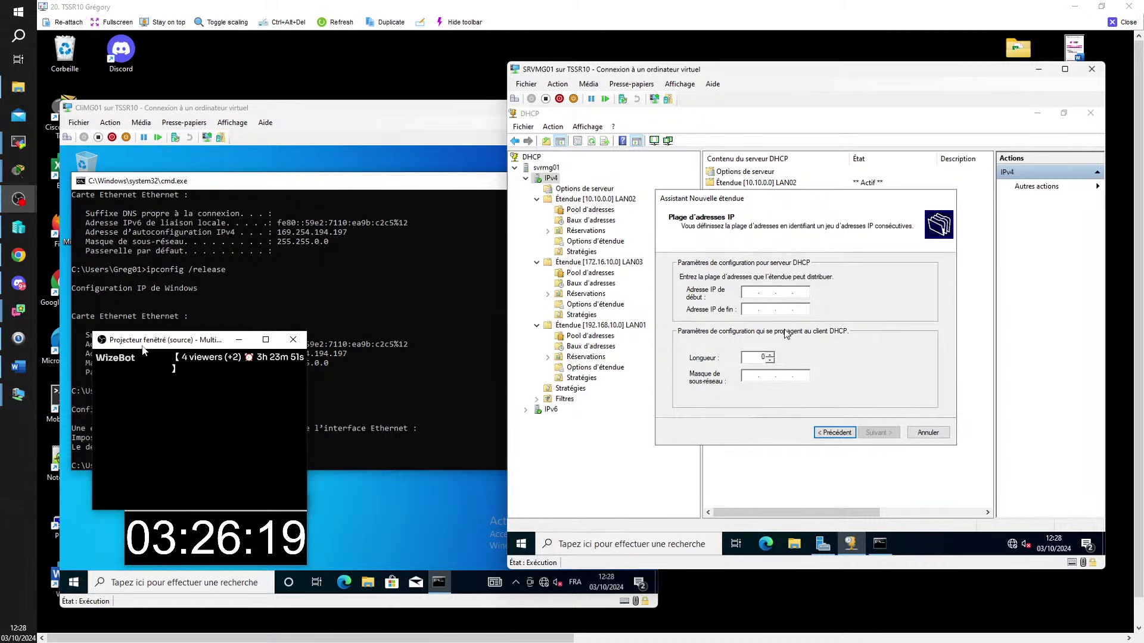
Set the new scope's address range to 192.168.110.100 through 192.168.110.200 with the 24-bit subnet mask
left_click_drag(791, 203, 814, 228)
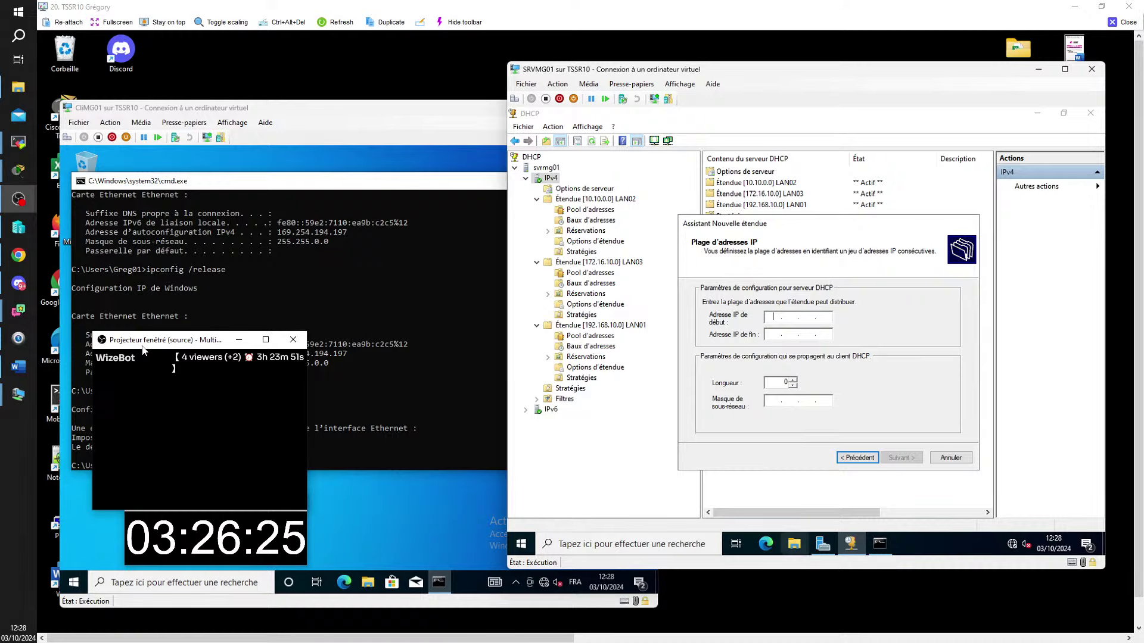
left_click(773, 601)
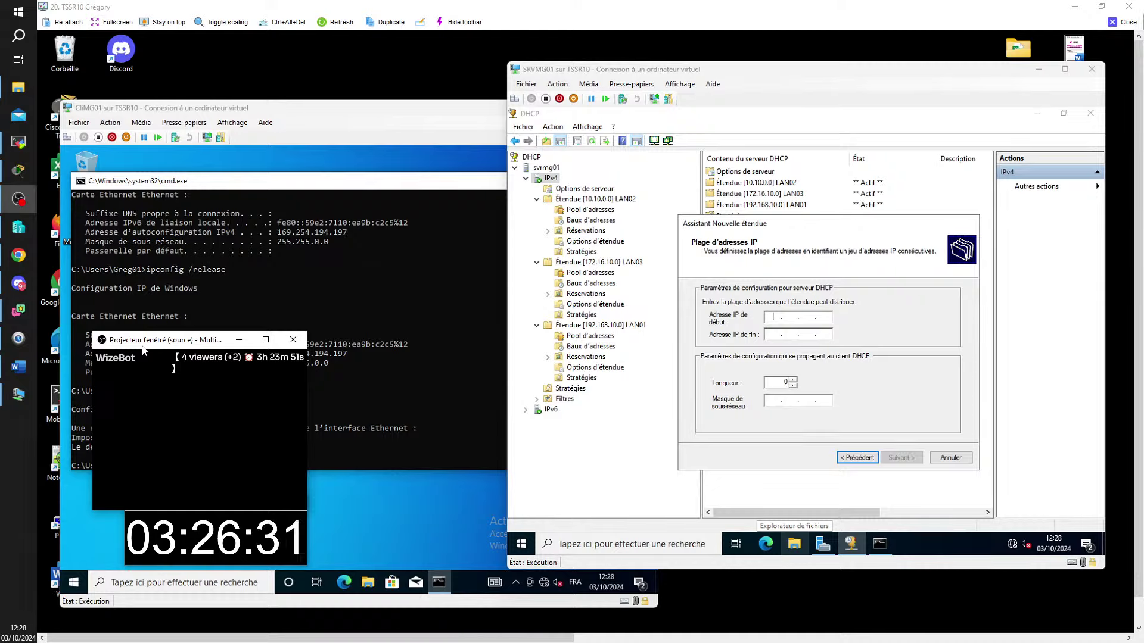
left_click(775, 318)
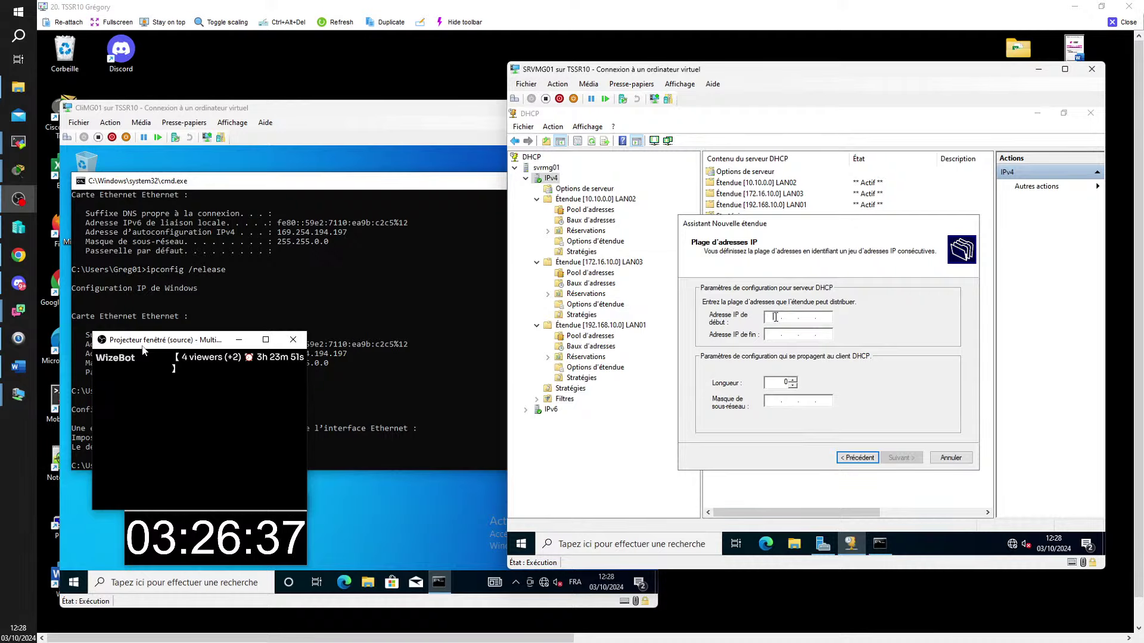
type("192 . 168 . 10 .")
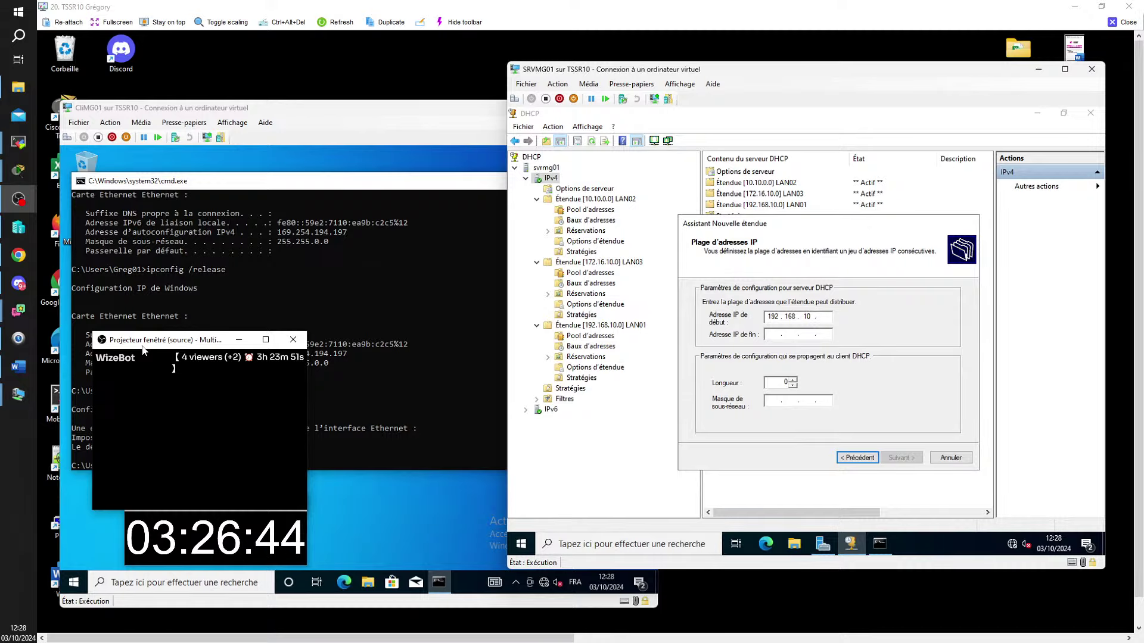
type("1")
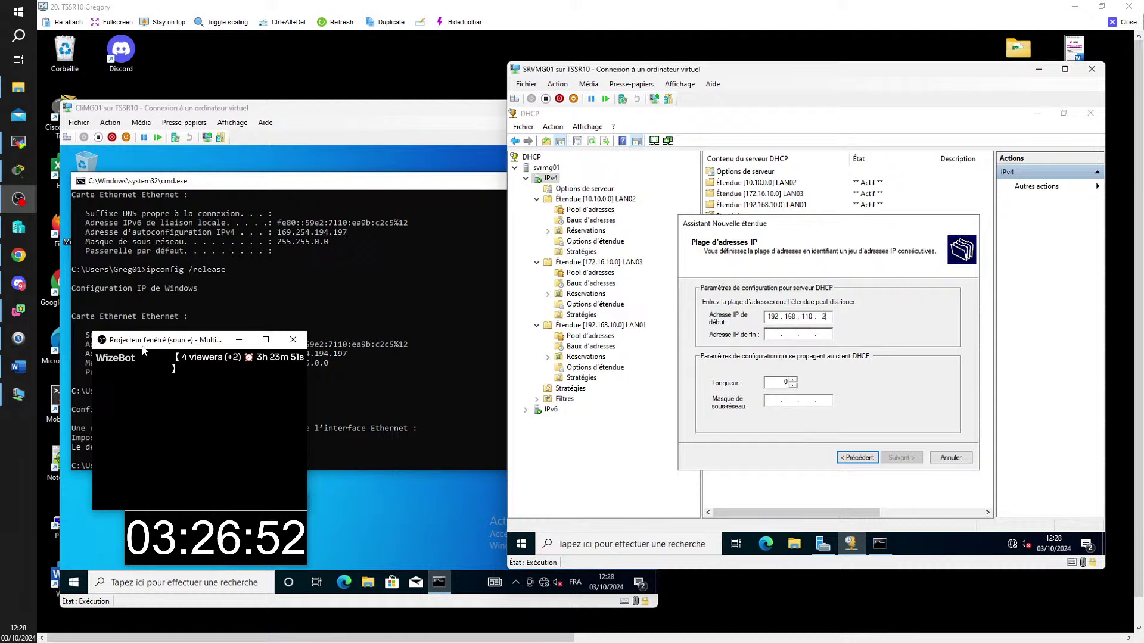
type("100")
left_click(780, 333)
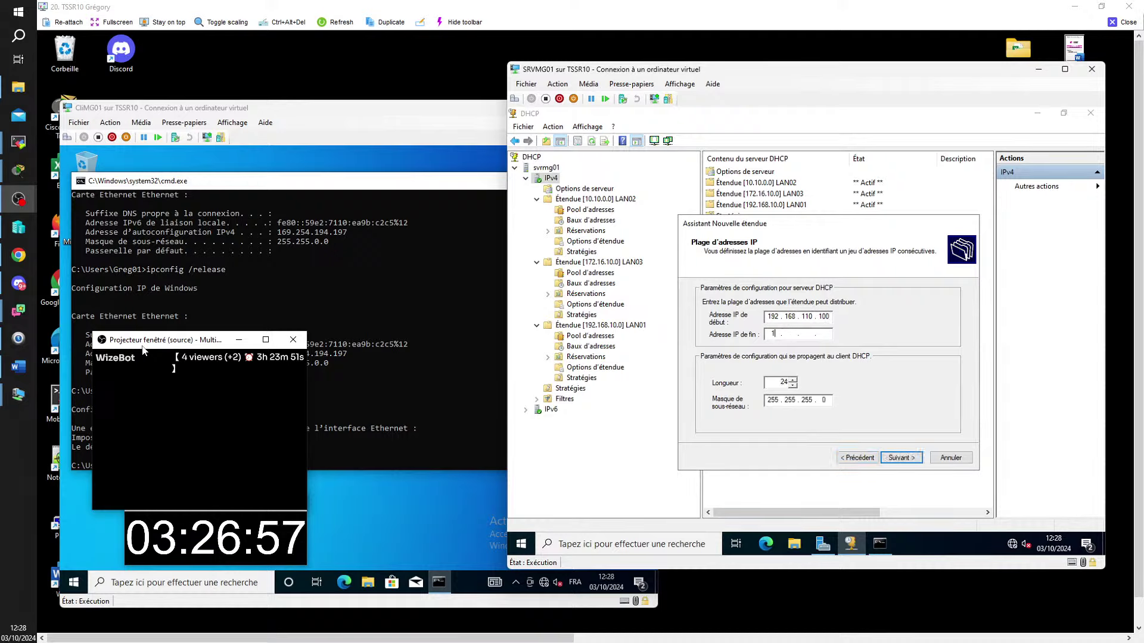
type("192 . 168 . 11")
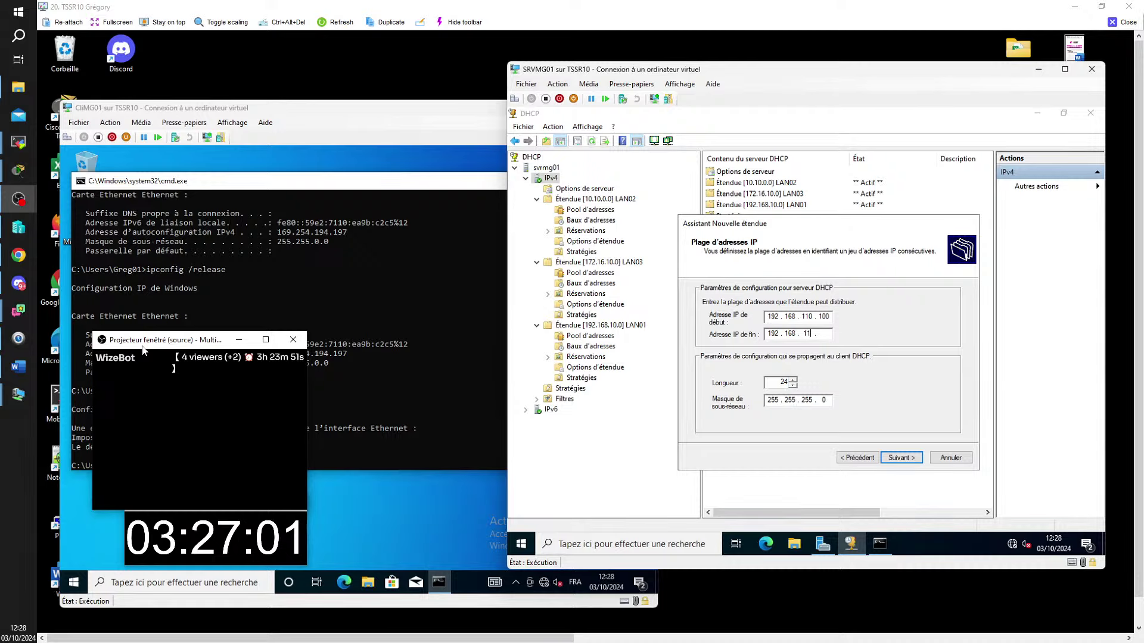
type("0 . 200")
left_click(900, 458)
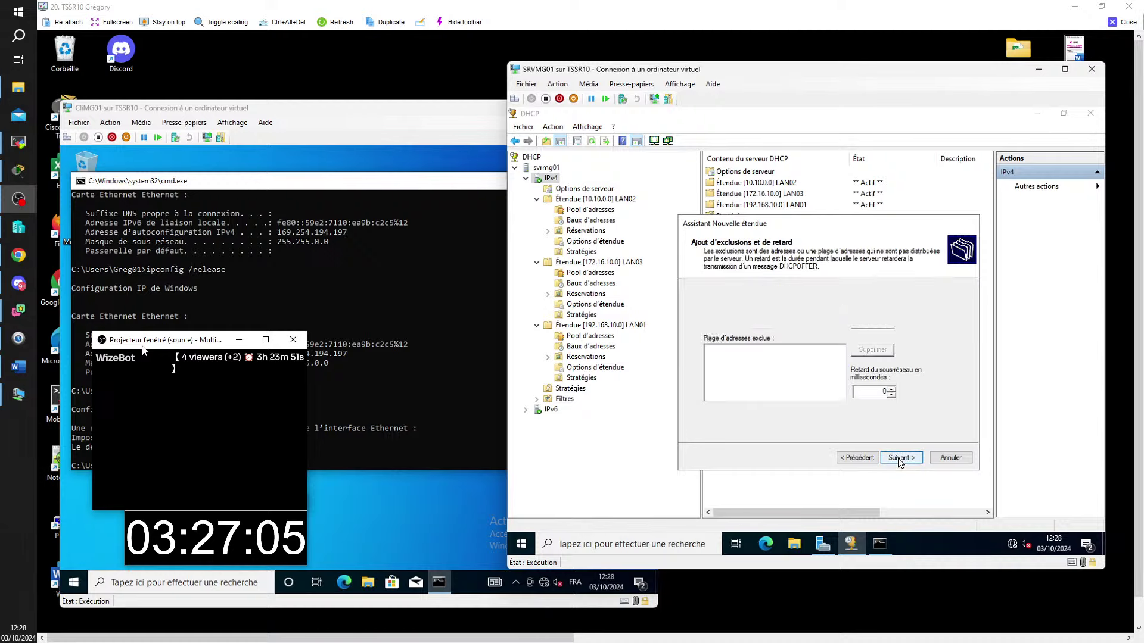
Finish the LAN04 scope with no exclusions and the default lease duration, choosing to configure the DHCP options later
left_click(900, 460)
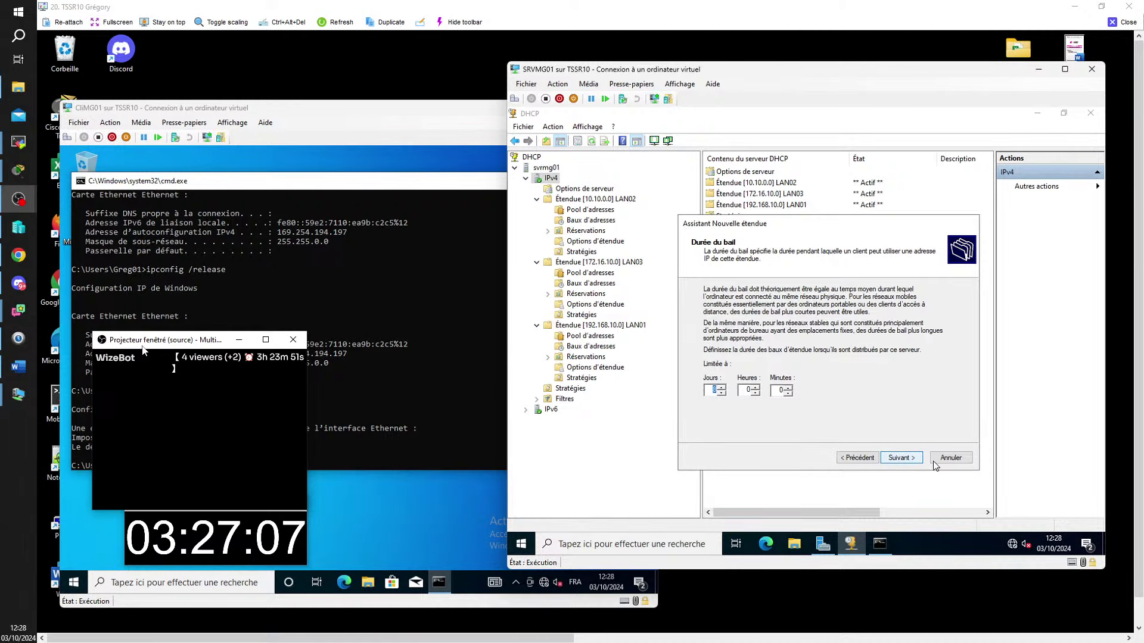
left_click(899, 459)
left_click(723, 385)
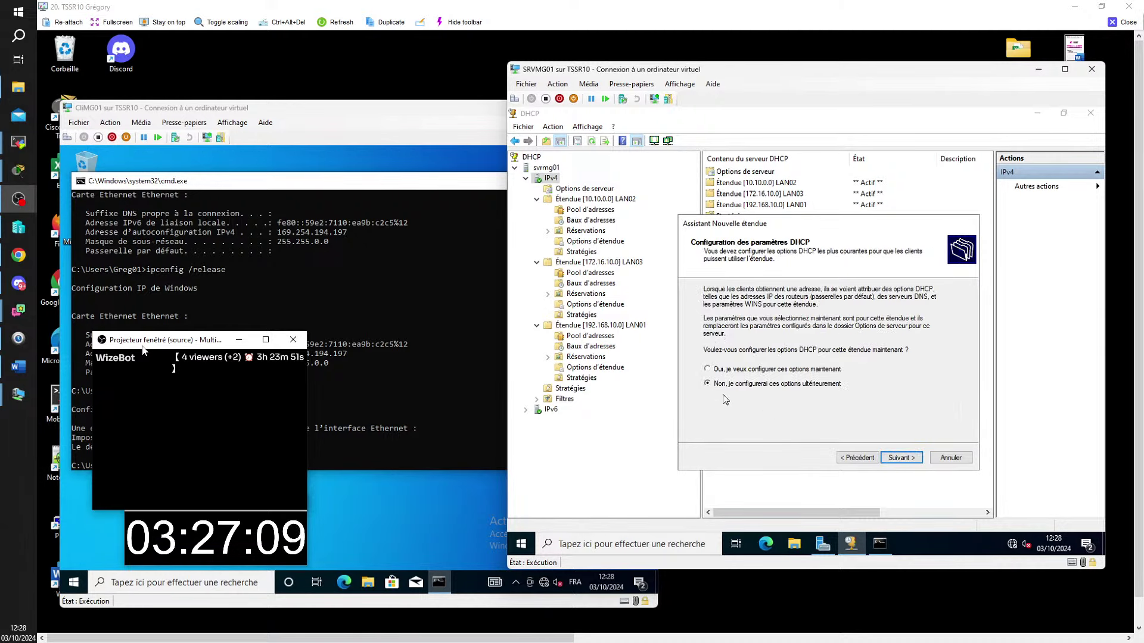
left_click(900, 458)
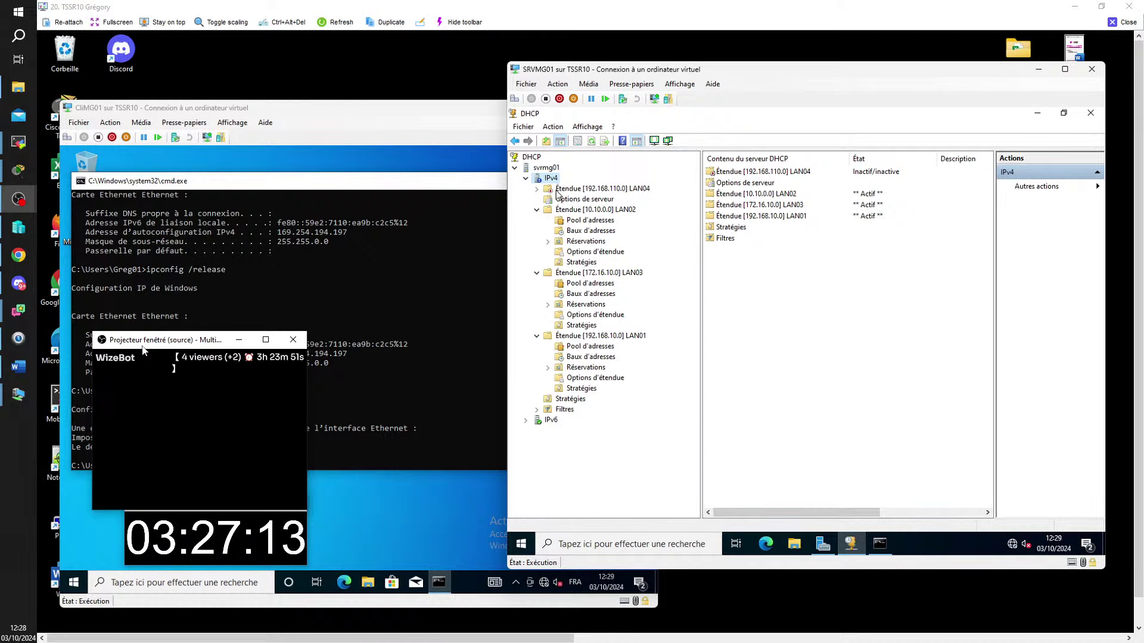
Activate the LAN04 scope 192.168.110.0 and expand its contents in the DHCP tree
left_click(558, 189)
right_click(569, 190)
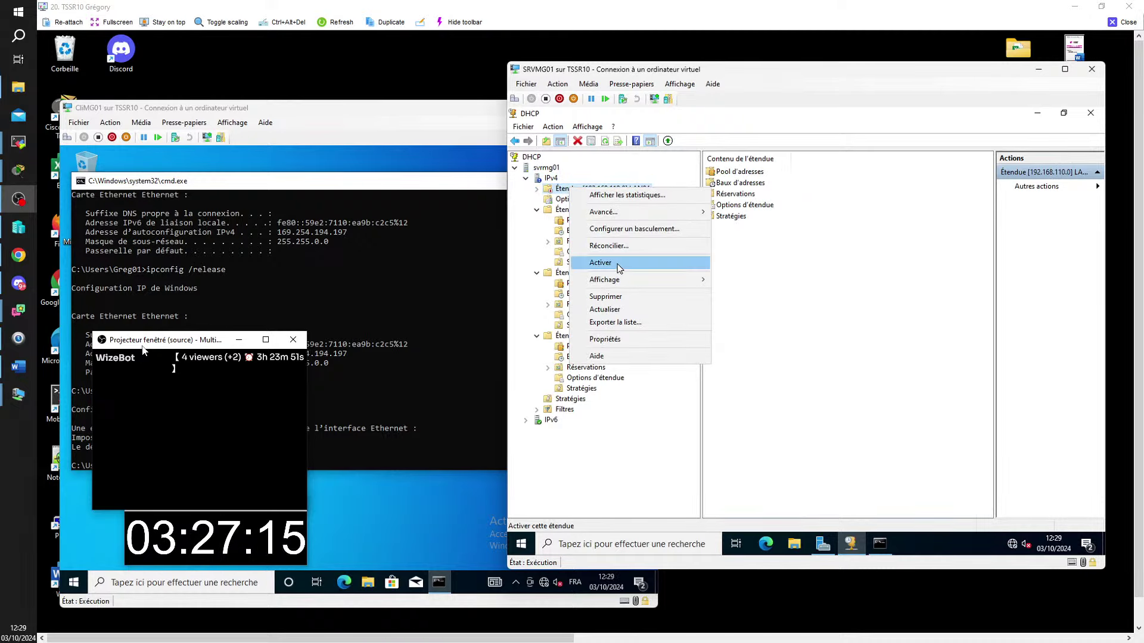
left_click(617, 267)
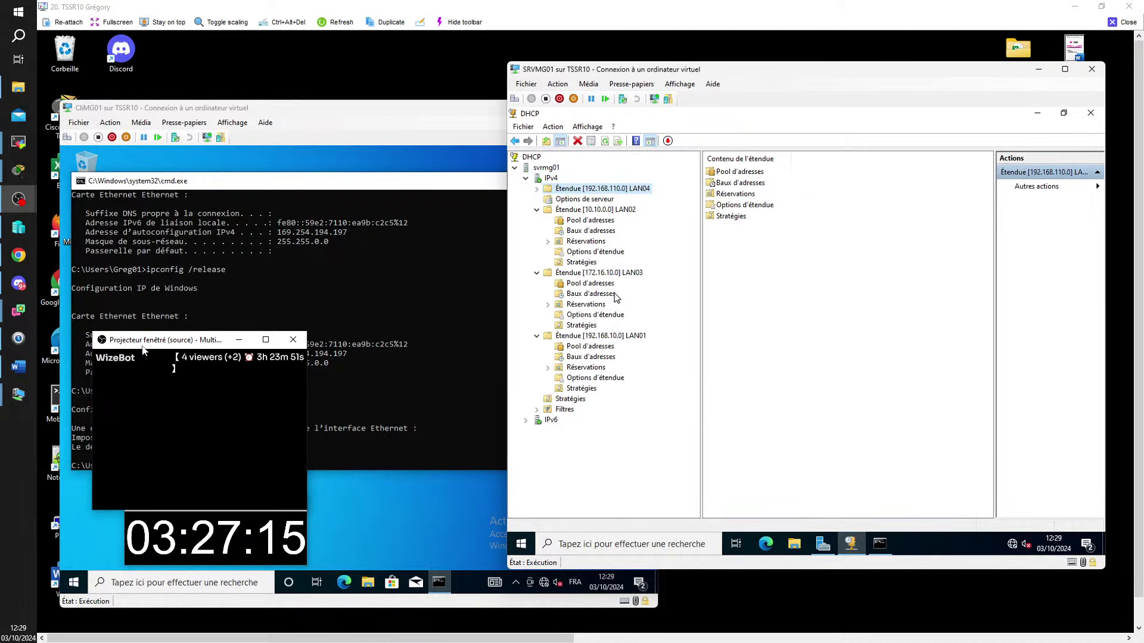
left_click(537, 189)
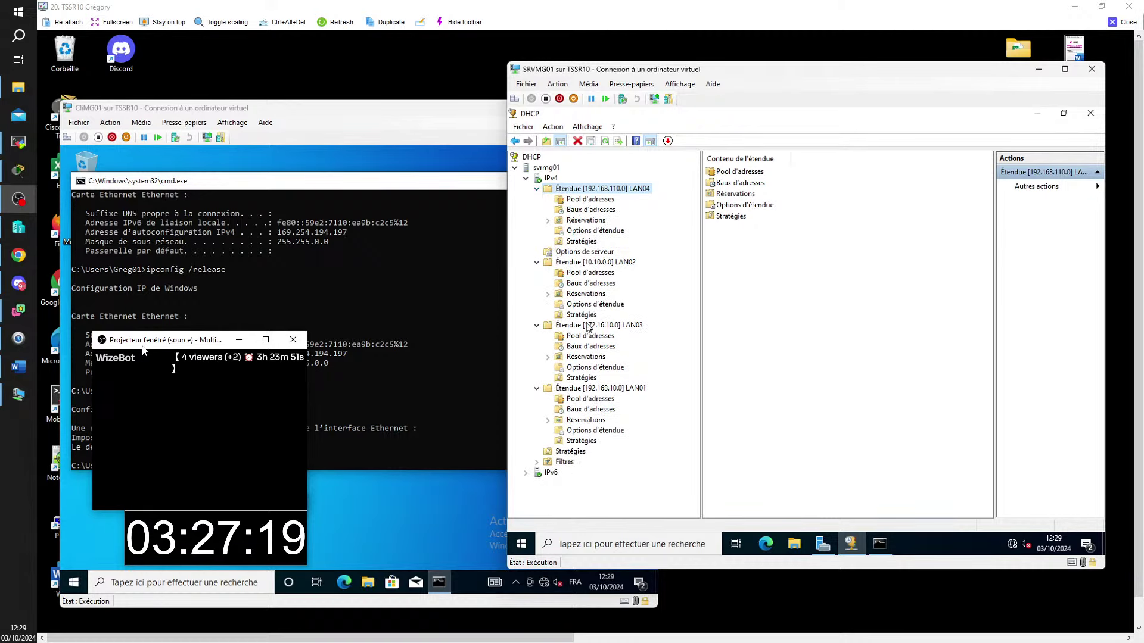
Bring up the option configuration for the LAN04 scope on SRVMG01 and enable option 003 Routeur
left_click_drag(943, 74, 691, 83)
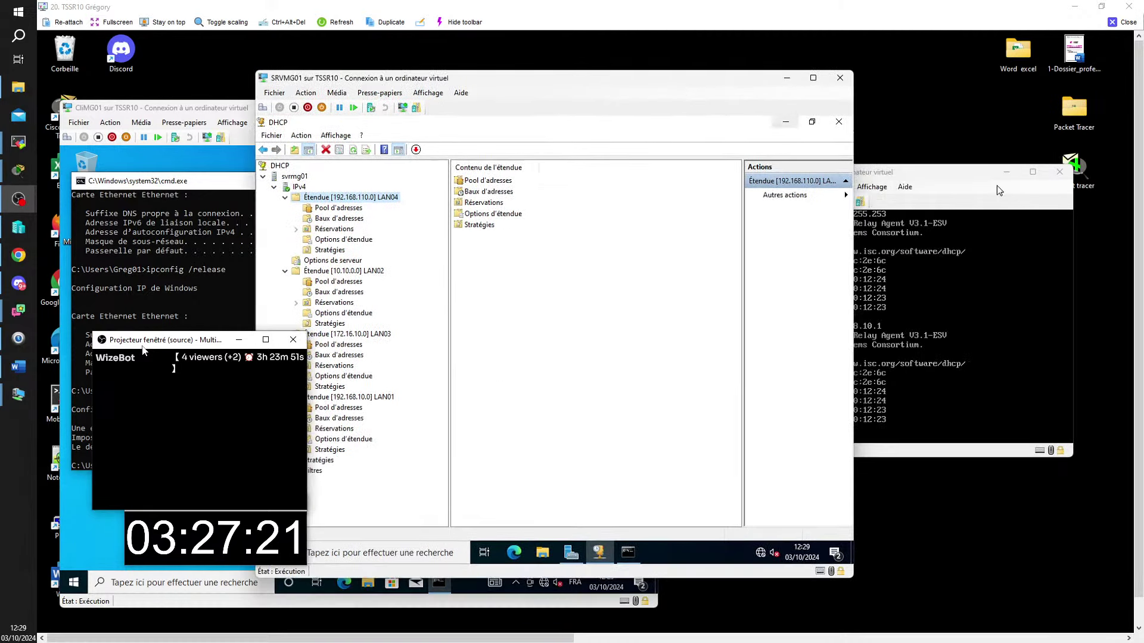
left_click(996, 184)
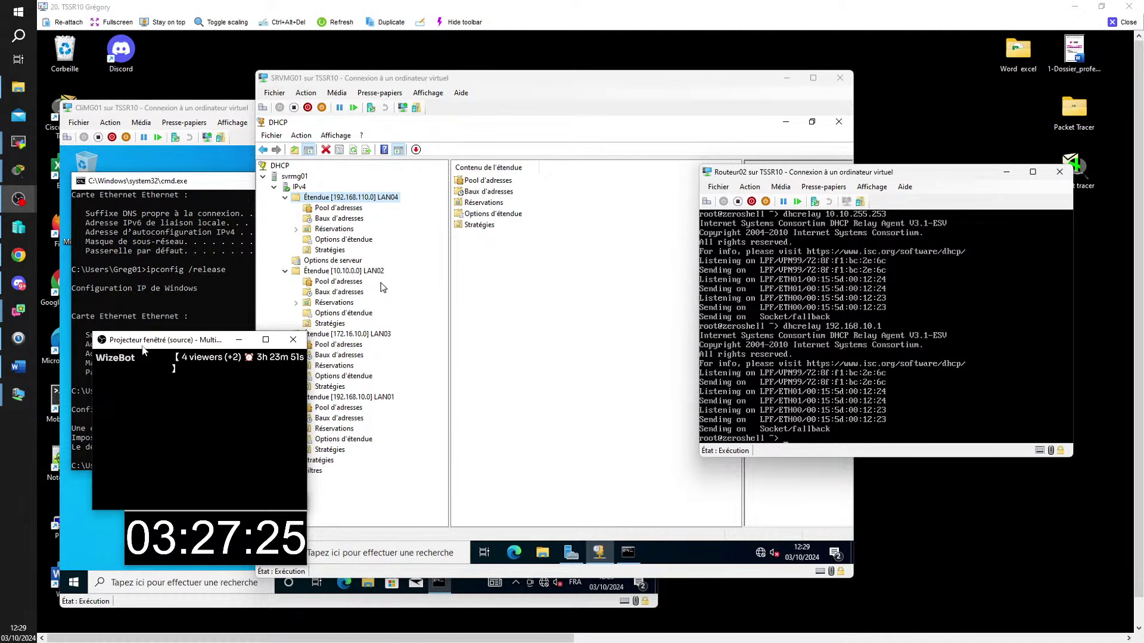
left_click(331, 241)
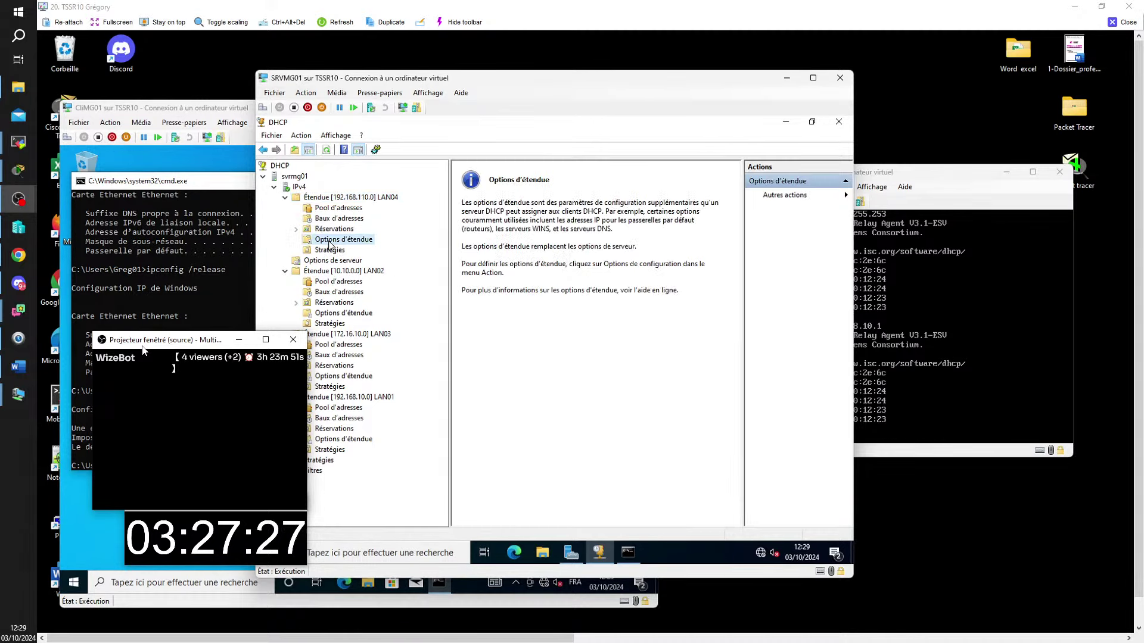
right_click(331, 242)
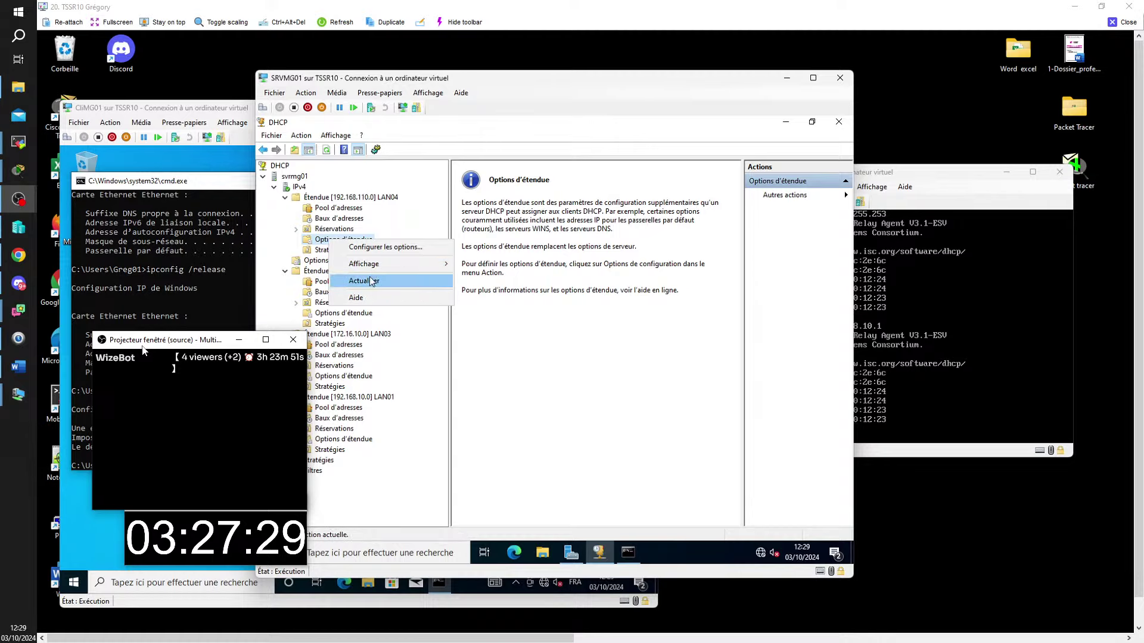
left_click(381, 247)
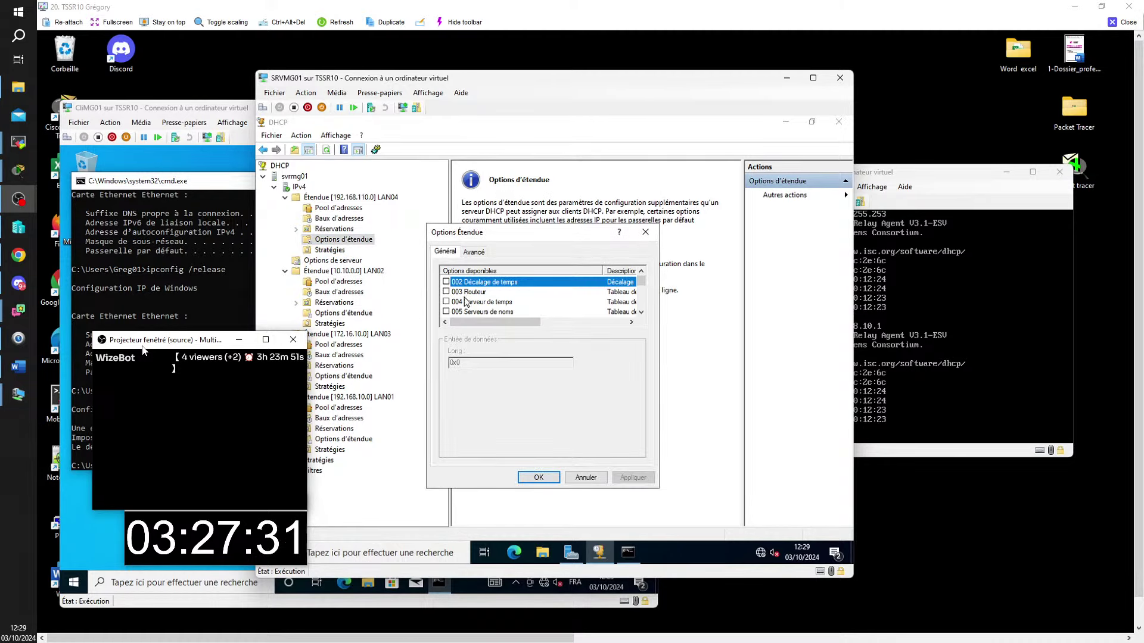
left_click(446, 292)
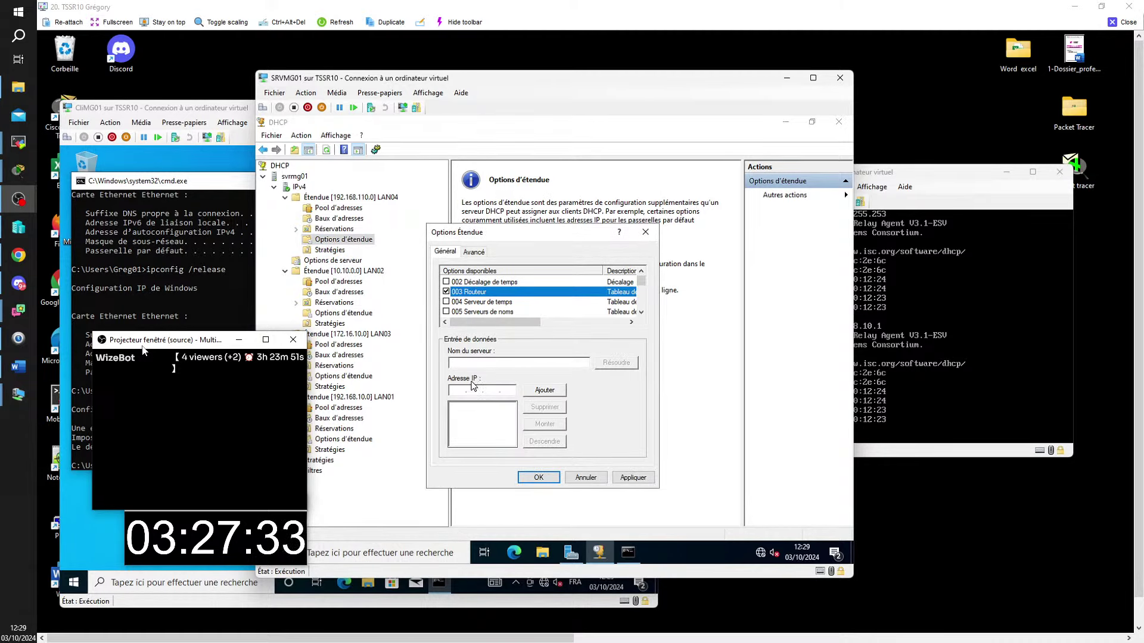
left_click_drag(543, 236, 587, 231)
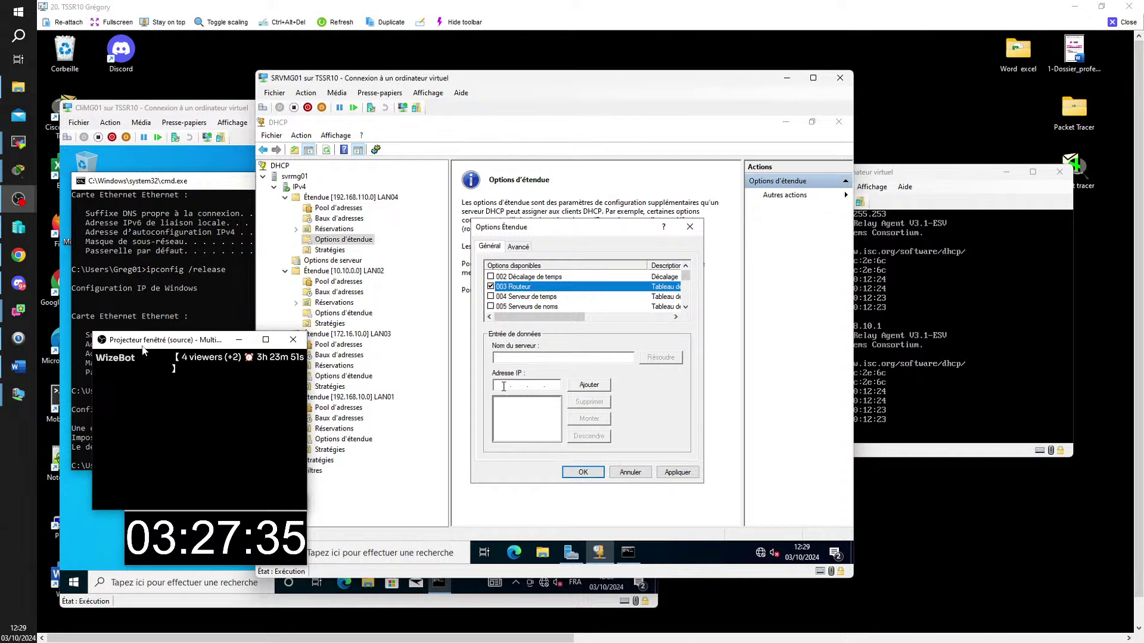
Check the topology diagram, add 192.168.110.254 as the LAN04 scope's router address and save the scope options
left_click(515, 406)
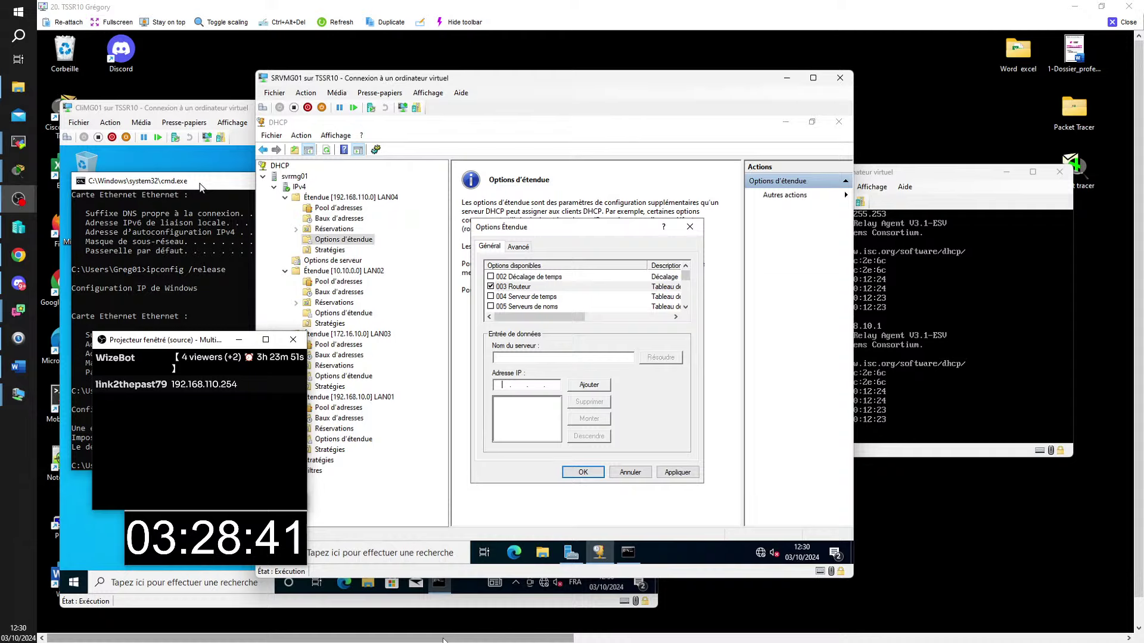
left_click_drag(443, 640, 886, 626)
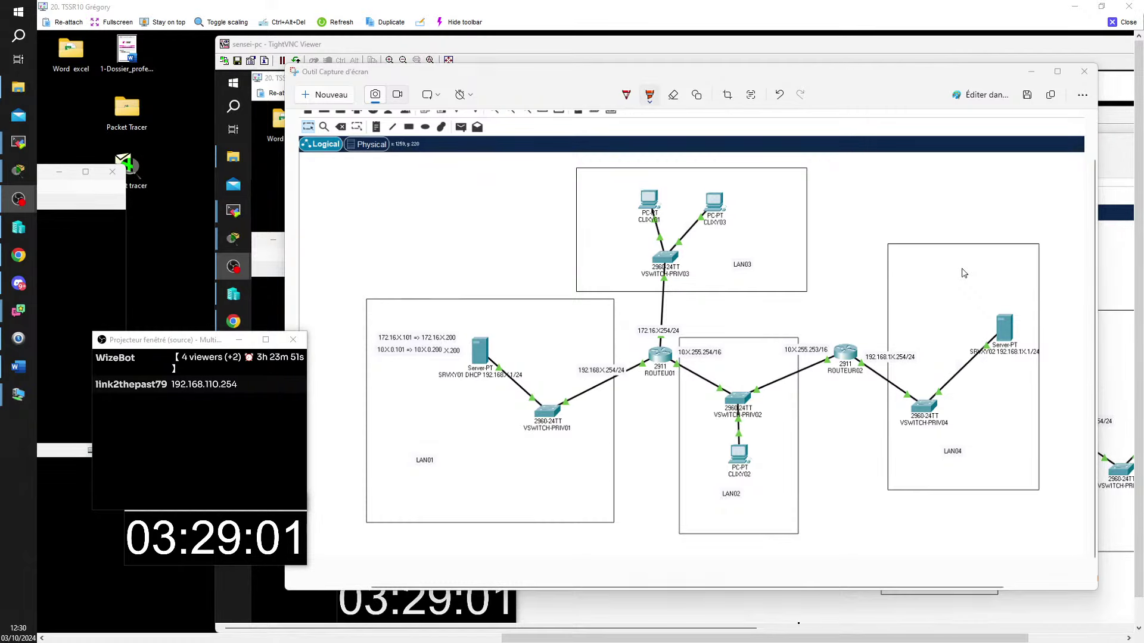
key("ctrl+super+Left")
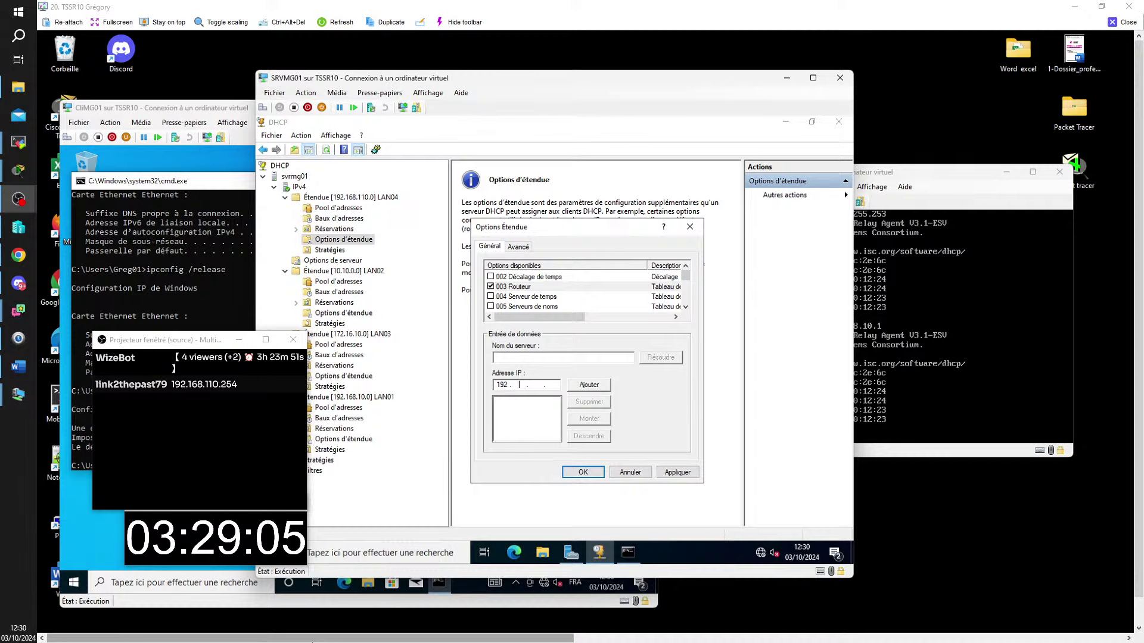
type("16")
type("54")
left_click(588, 385)
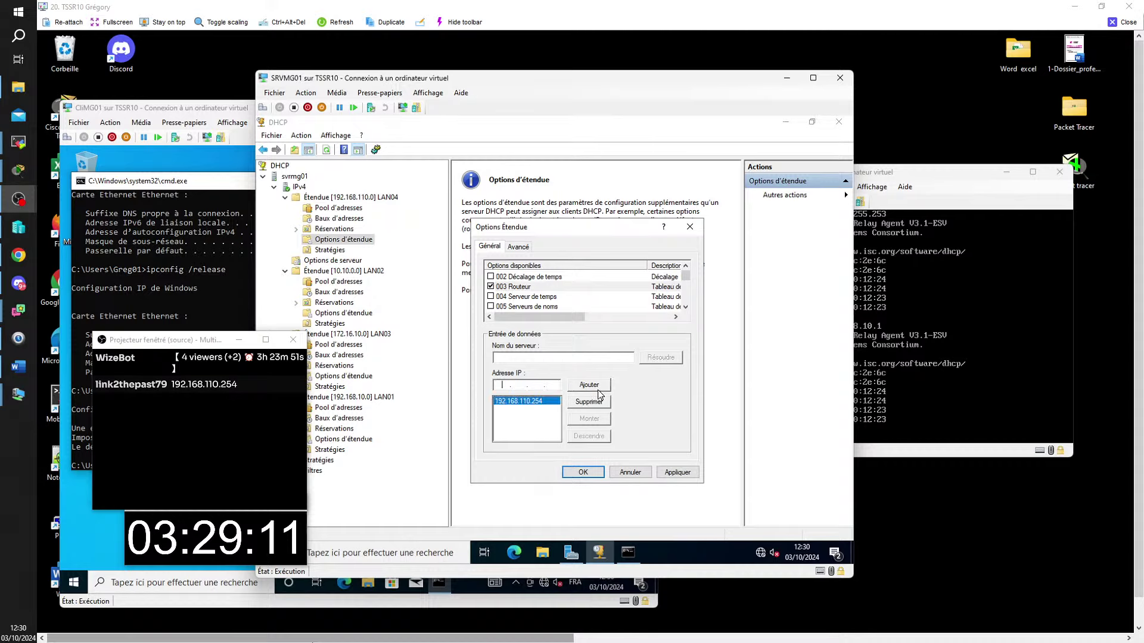
left_click(594, 474)
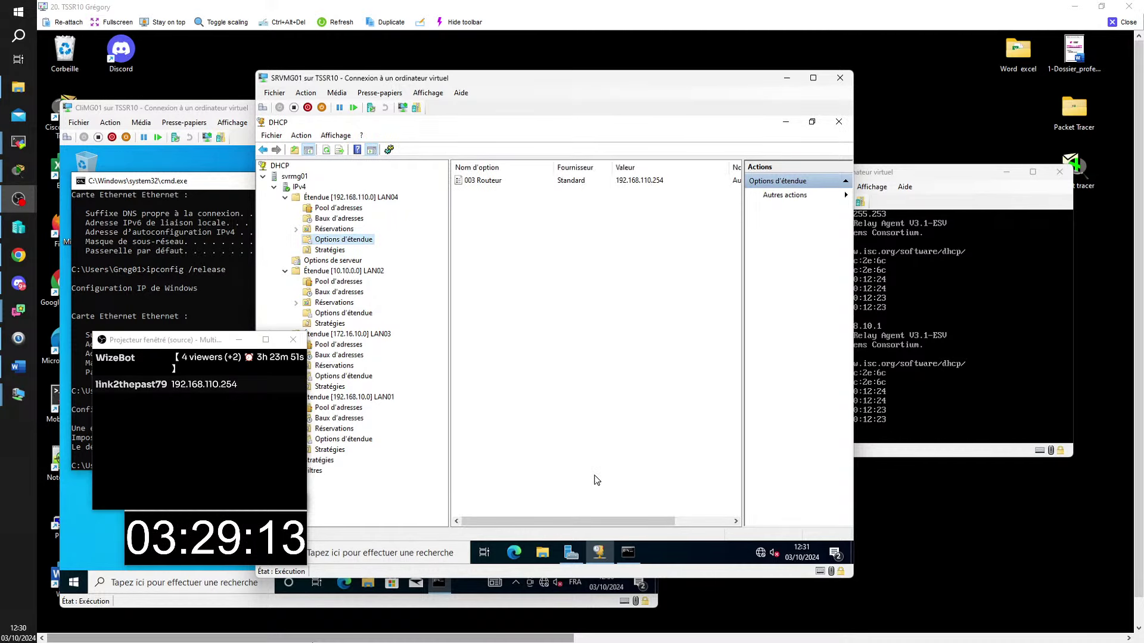
Rerun the DHCP relay on Routeur02 towards the server with dhcrelay 192.168.10.1
left_click(930, 172)
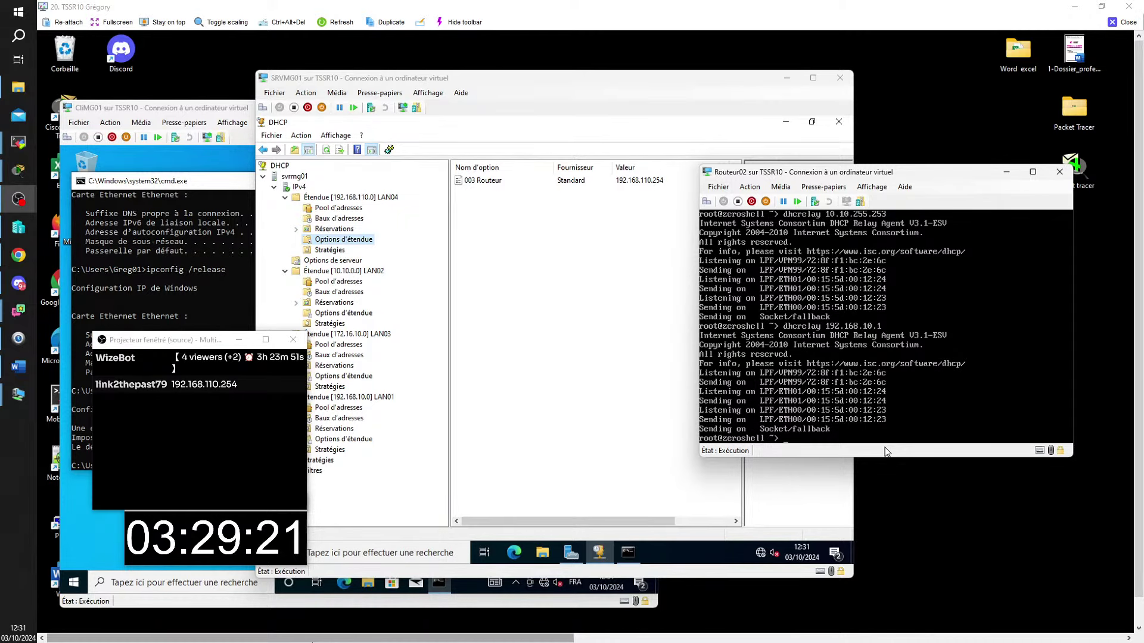
type("h")
key("BackSpace")
key("Up")
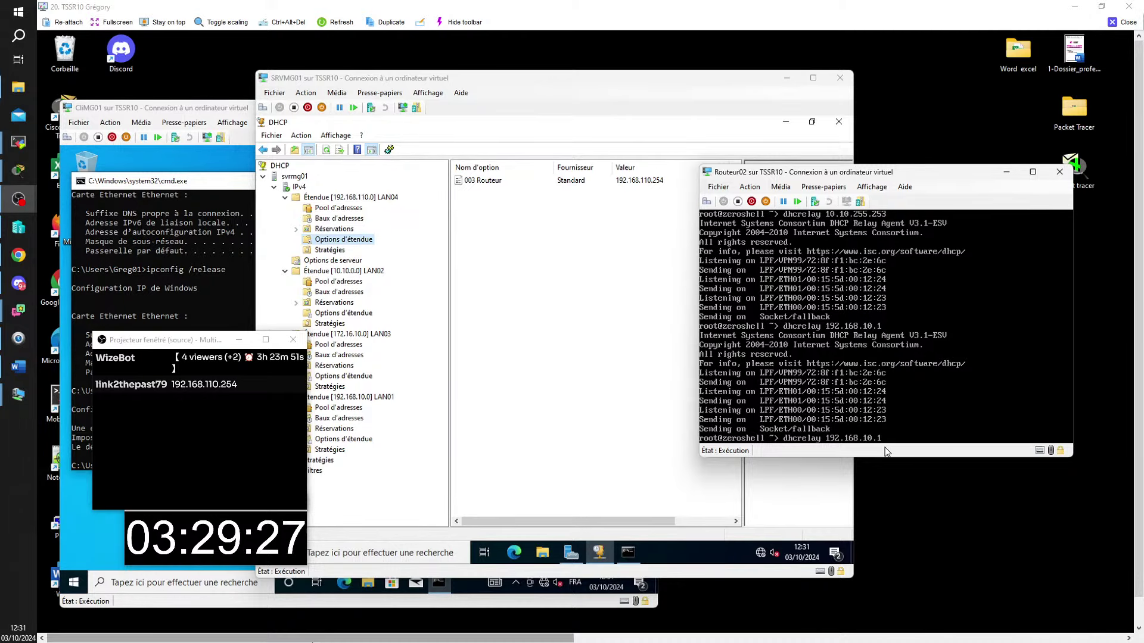
key("Return")
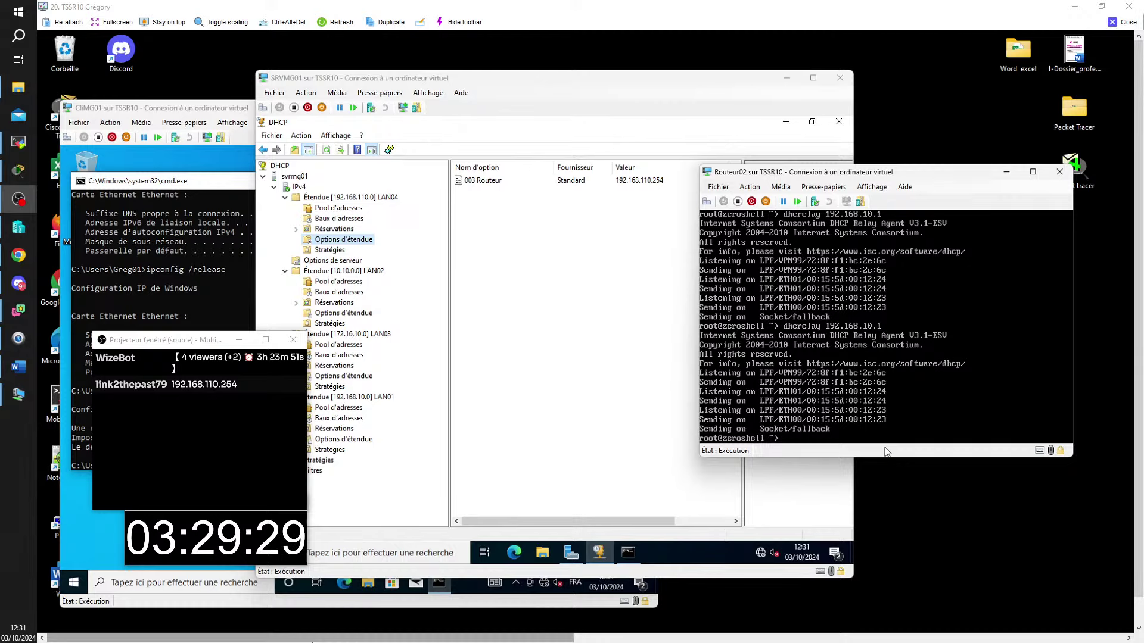
Release the IP configuration of client CliMG01 with ipconfig /release, moving the chat overlay off its console
left_click(192, 315)
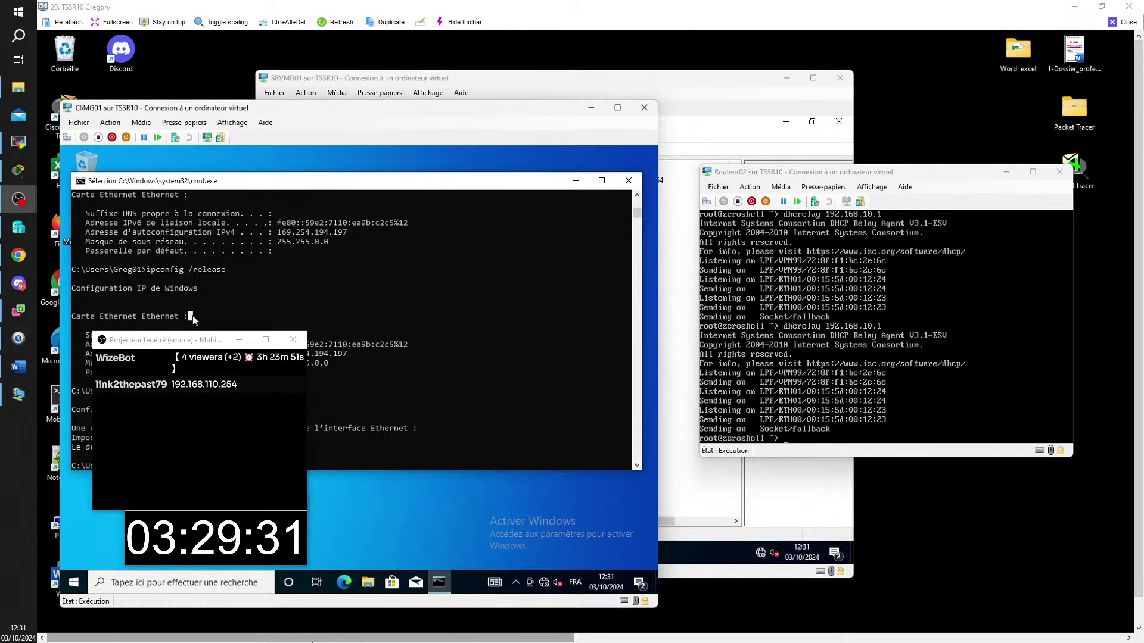
key("Escape")
left_click_drag(100, 344, 915, 276)
key("Return")
Request a new DHCP lease on CliMG01 with ipconfig /renew and allow network discovery on Réseau 4
key("Up")
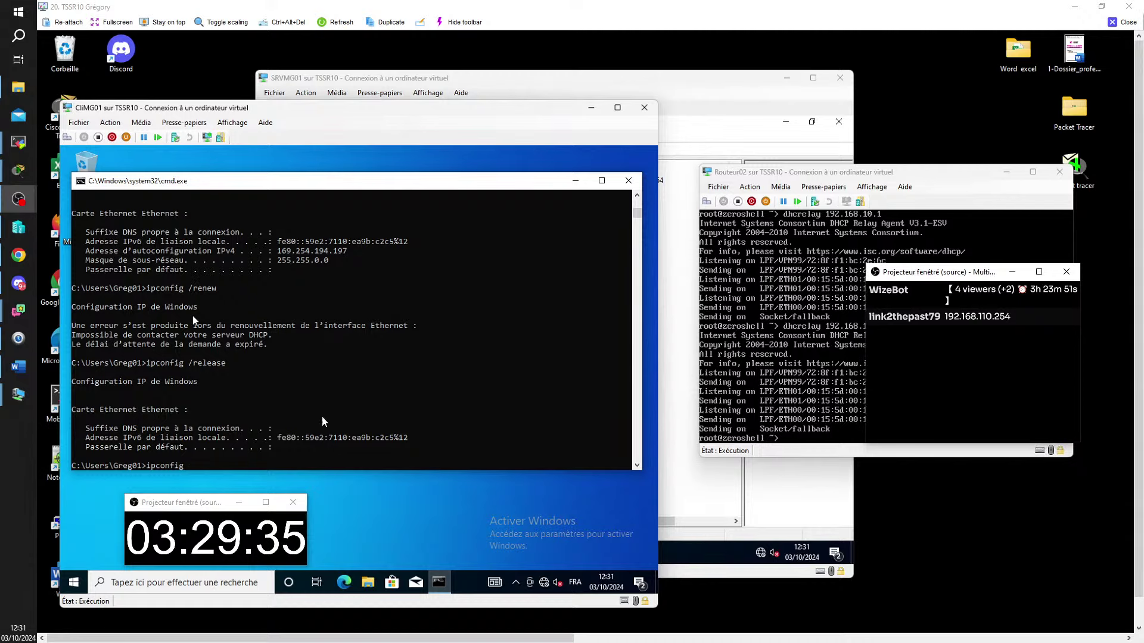
key("BackSpace")
key("BackSpace")
key("BackSpace")
key("BackSpace")
key("BackSpace")
key("BackSpace")
key("BackSpace")
type("renew")
key("Return")
left_click_drag(172, 509, 915, 443)
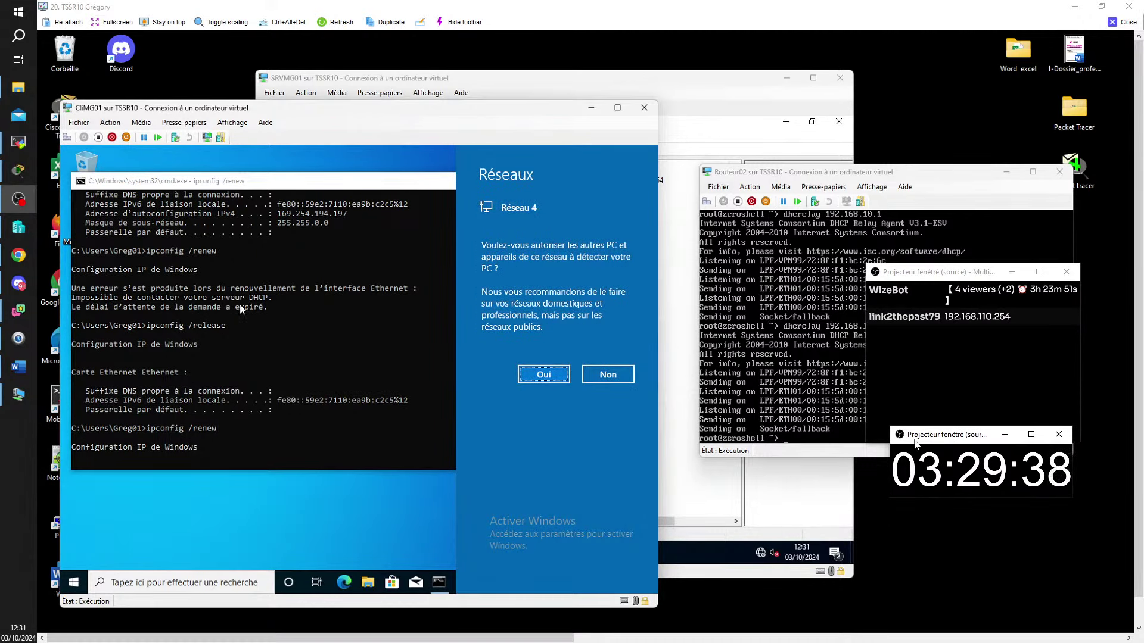
left_click(530, 374)
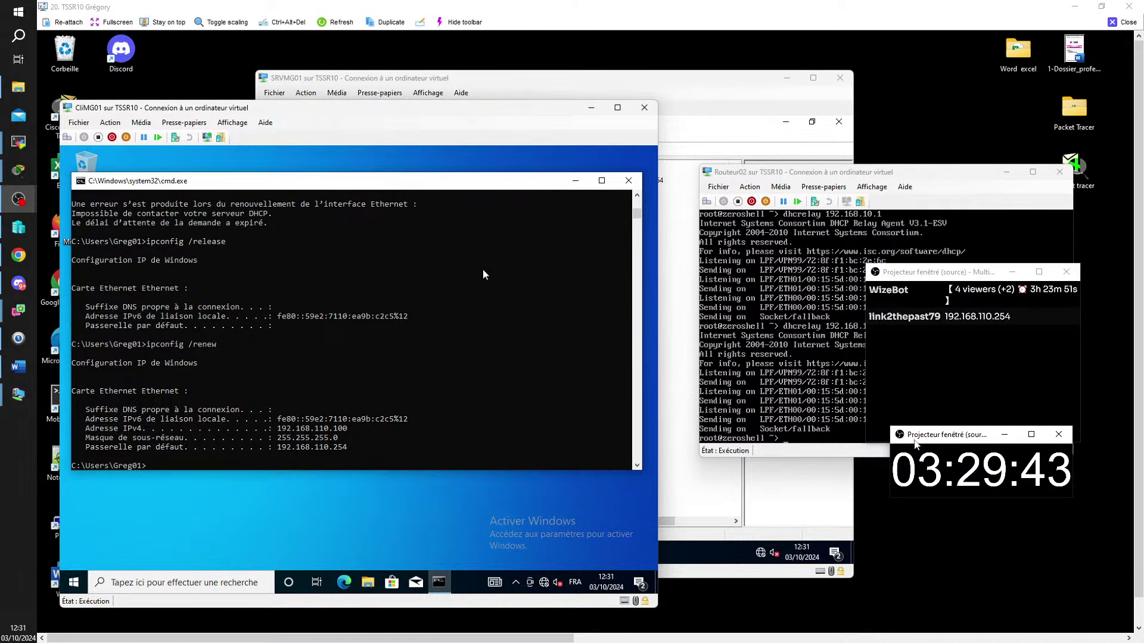
Close the TSSR10 remote session, switch to TSSR14's desktop and examine its Maquette DHCP 2 network diagram
left_click(1131, 22)
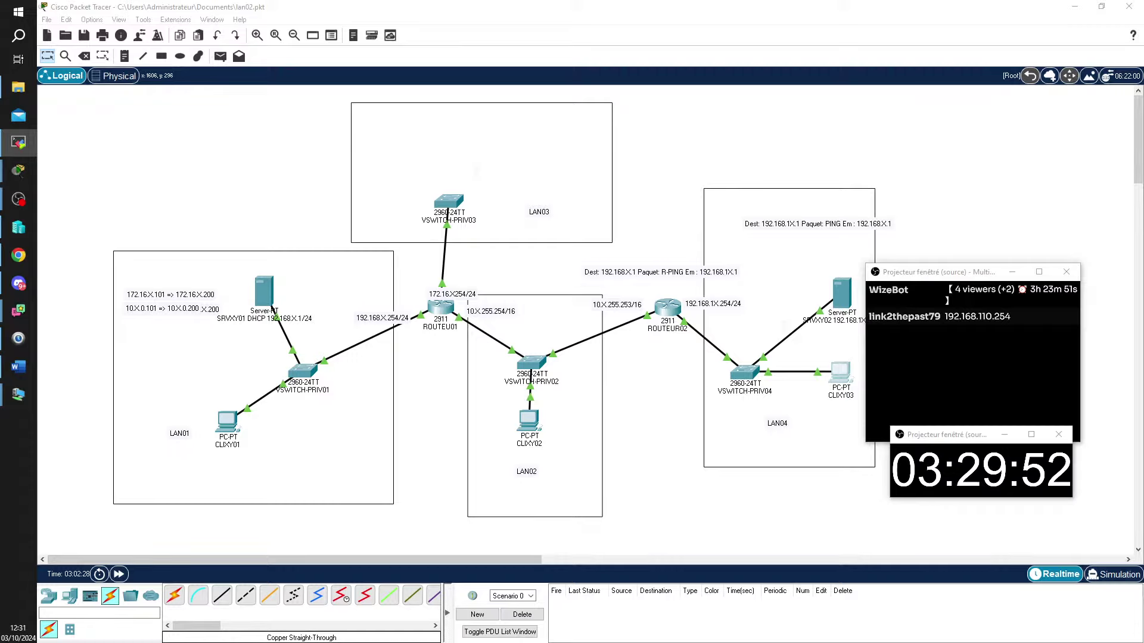
key("alt+Tab")
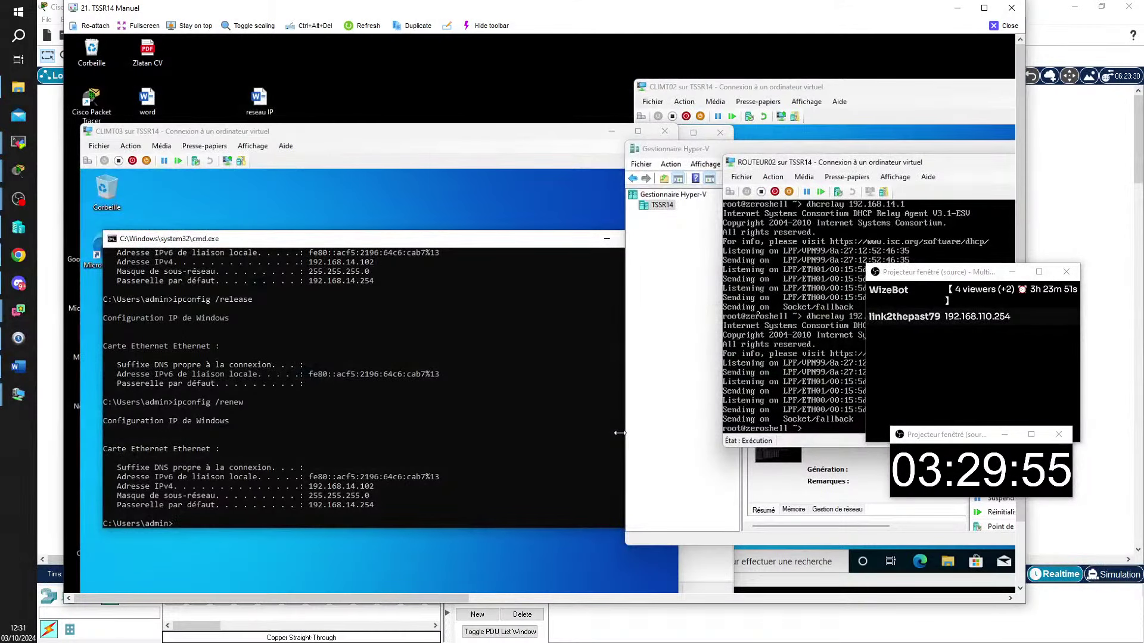
left_click_drag(913, 274, 959, 507)
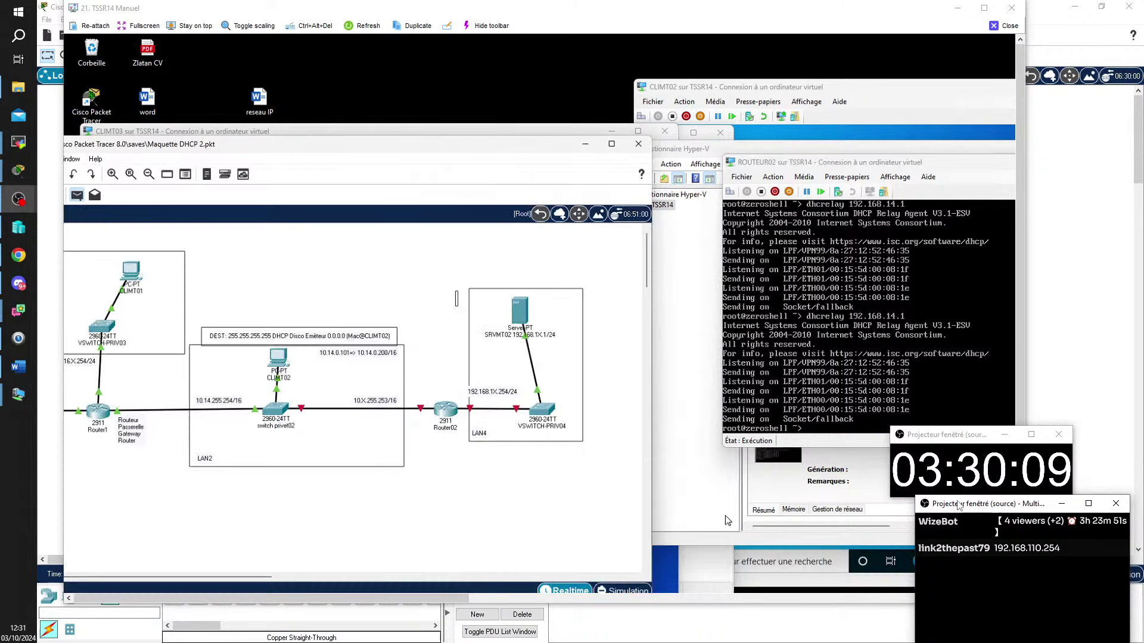
scroll(172, 577, "left", 5)
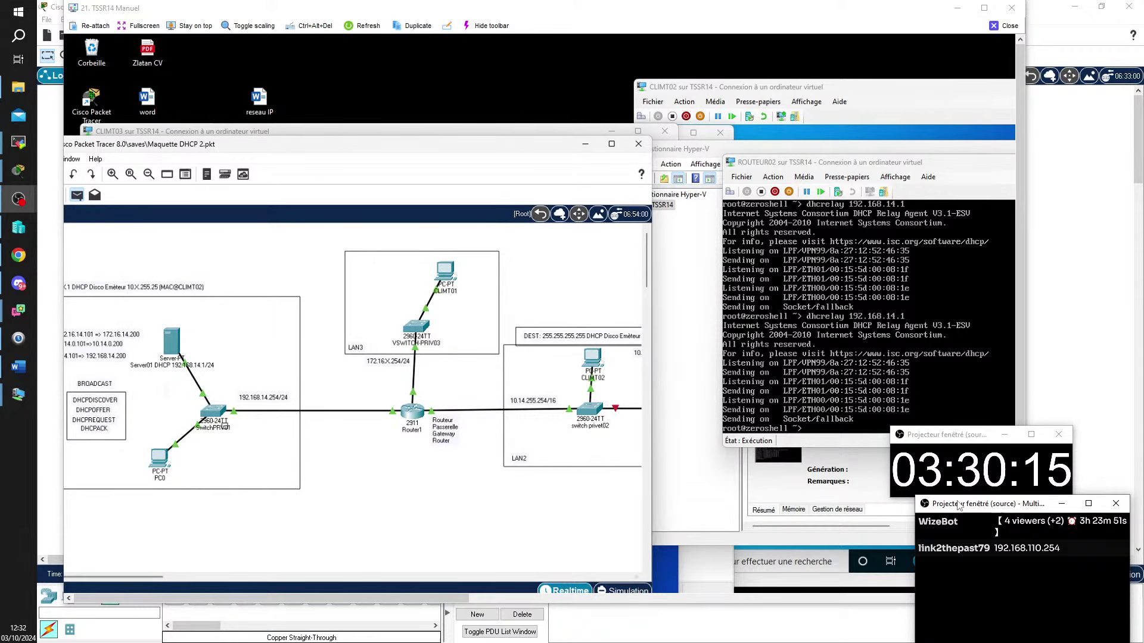
left_click(584, 147)
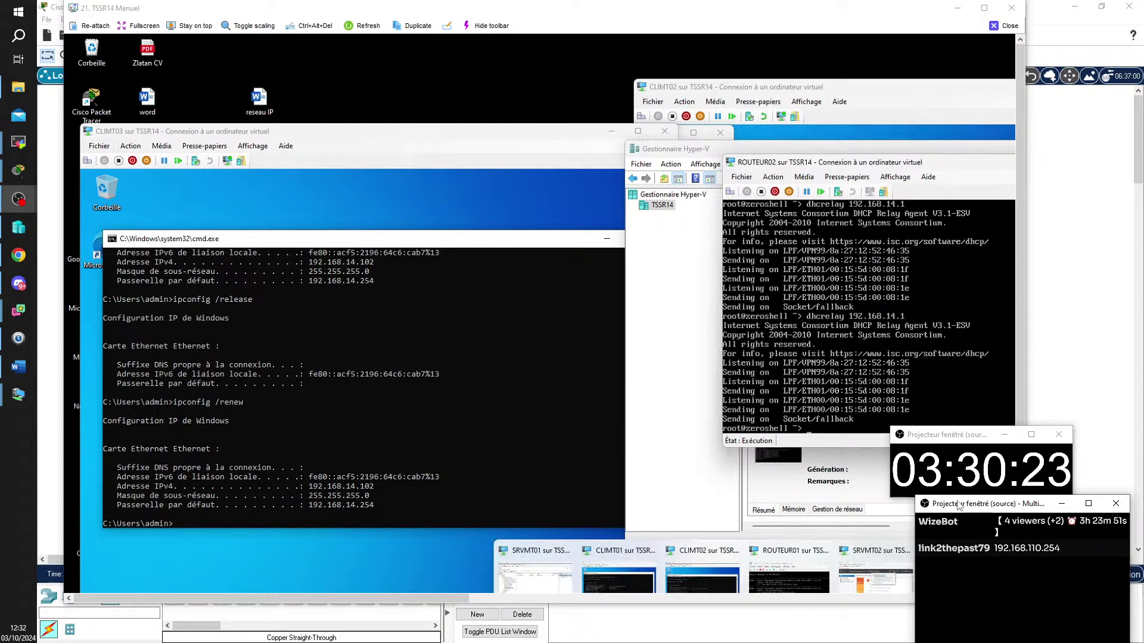
Check which virtual switch CLIMT03's network adapter uses in its Hyper-V settings
left_click(625, 580)
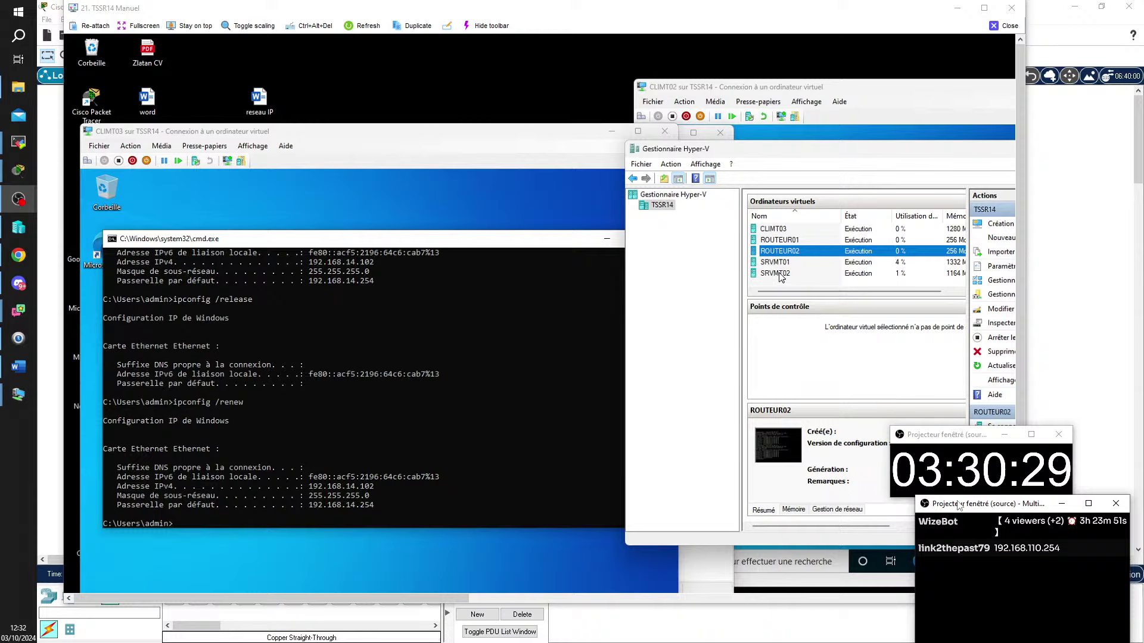
right_click(778, 229)
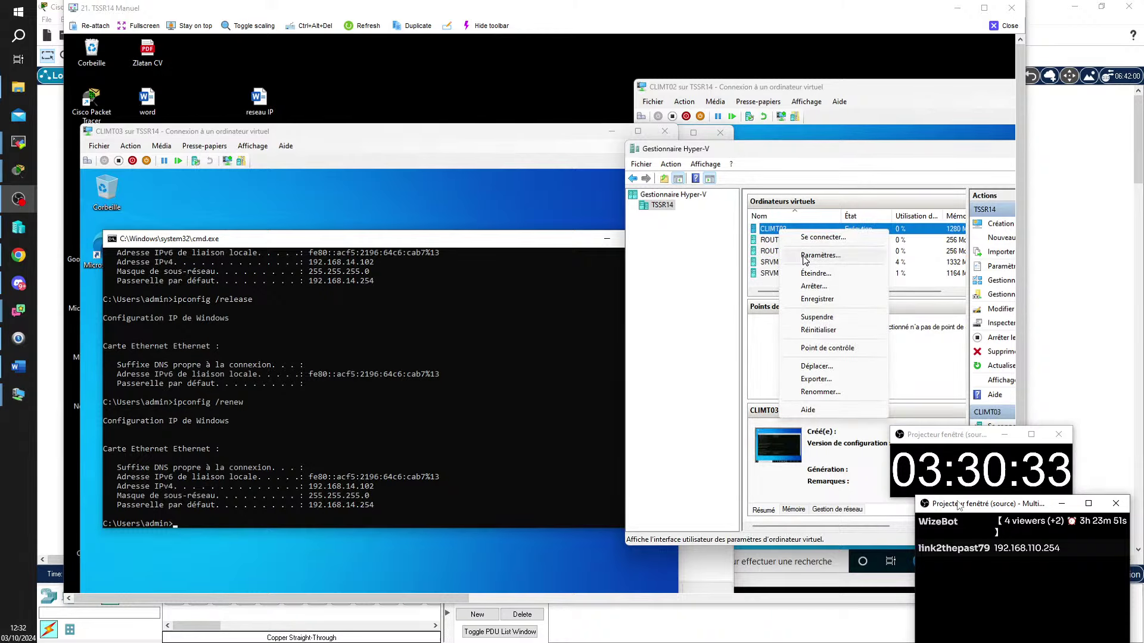
left_click(769, 290)
scroll(768, 286, "up", 1)
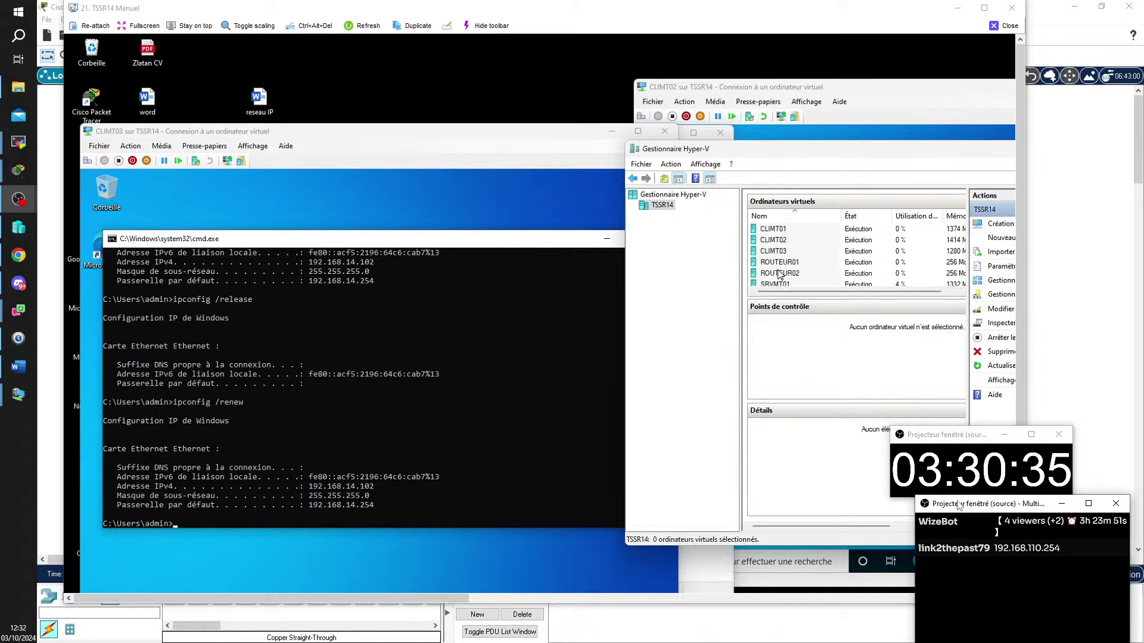
left_click(784, 256)
right_click(784, 256)
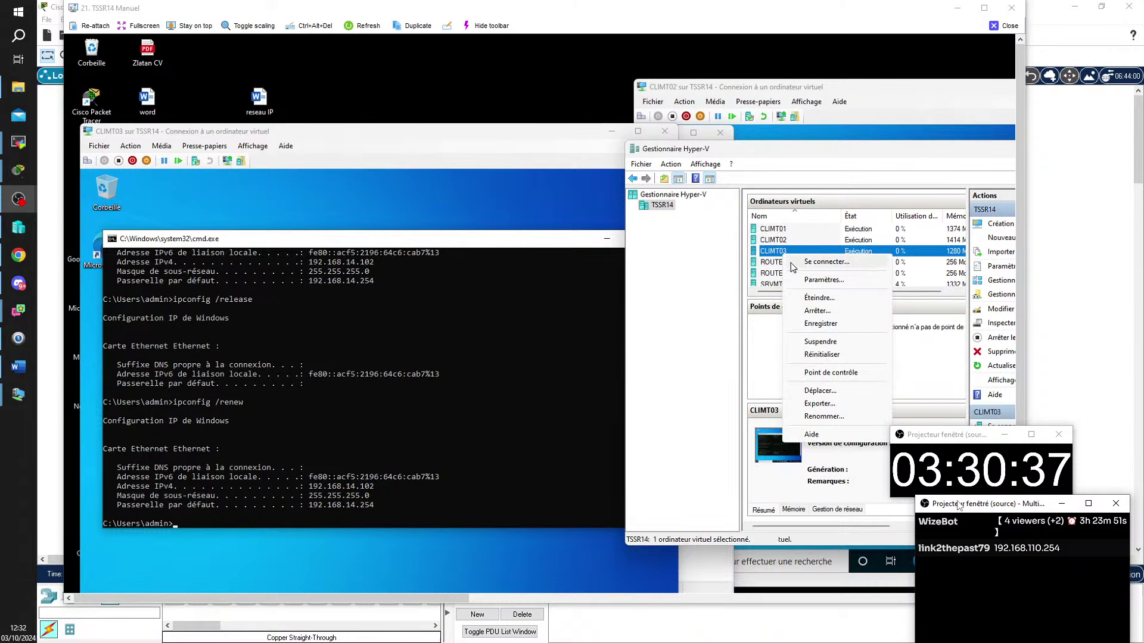
left_click(814, 282)
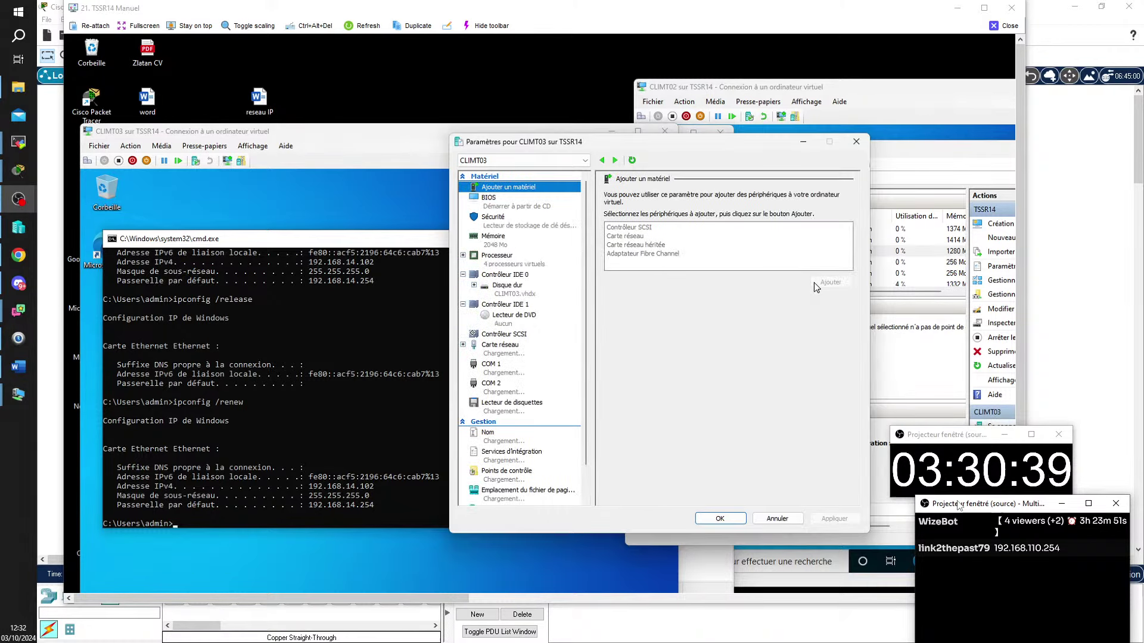
left_click(519, 351)
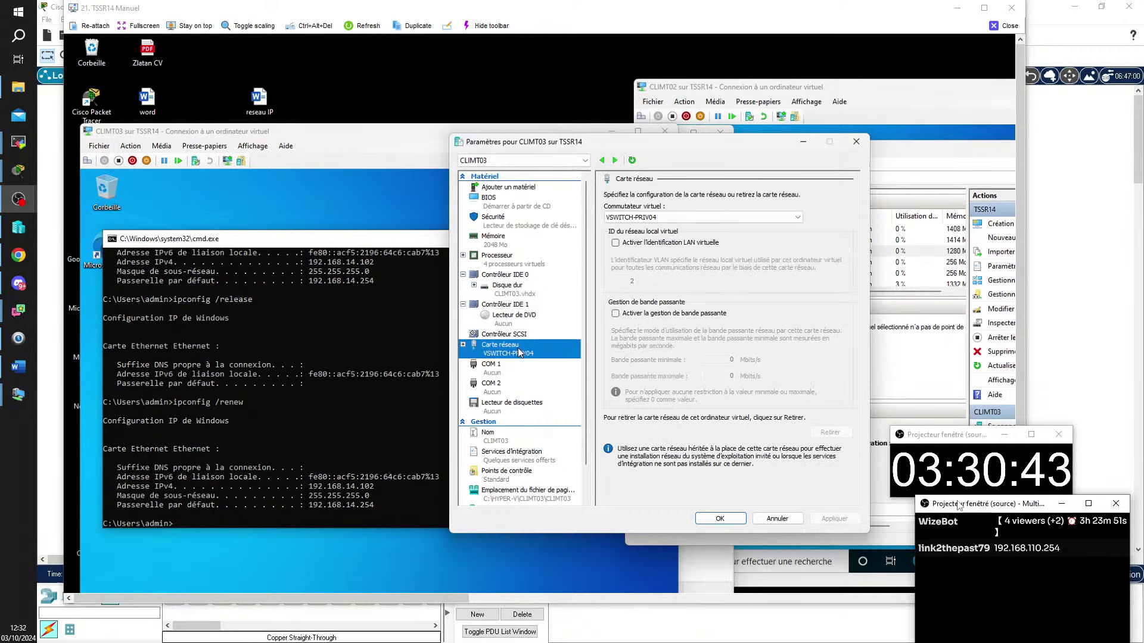
left_click(717, 520)
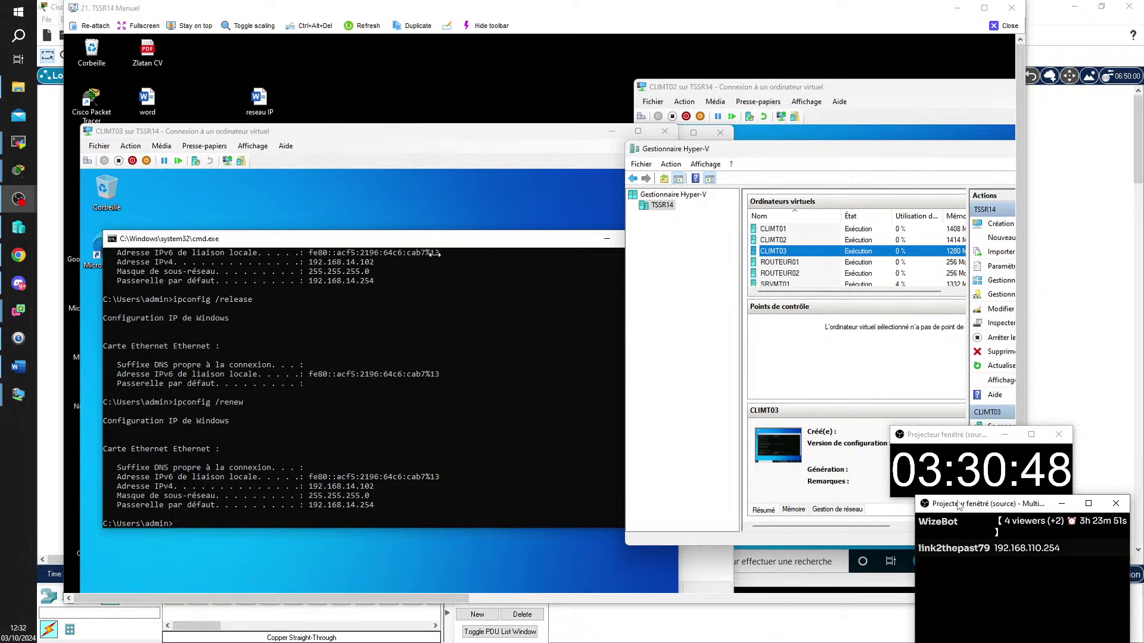
Release and renew CLIMT03's DHCP lease in one command with ipconfig /release && ipconfig /renew
left_click(463, 244)
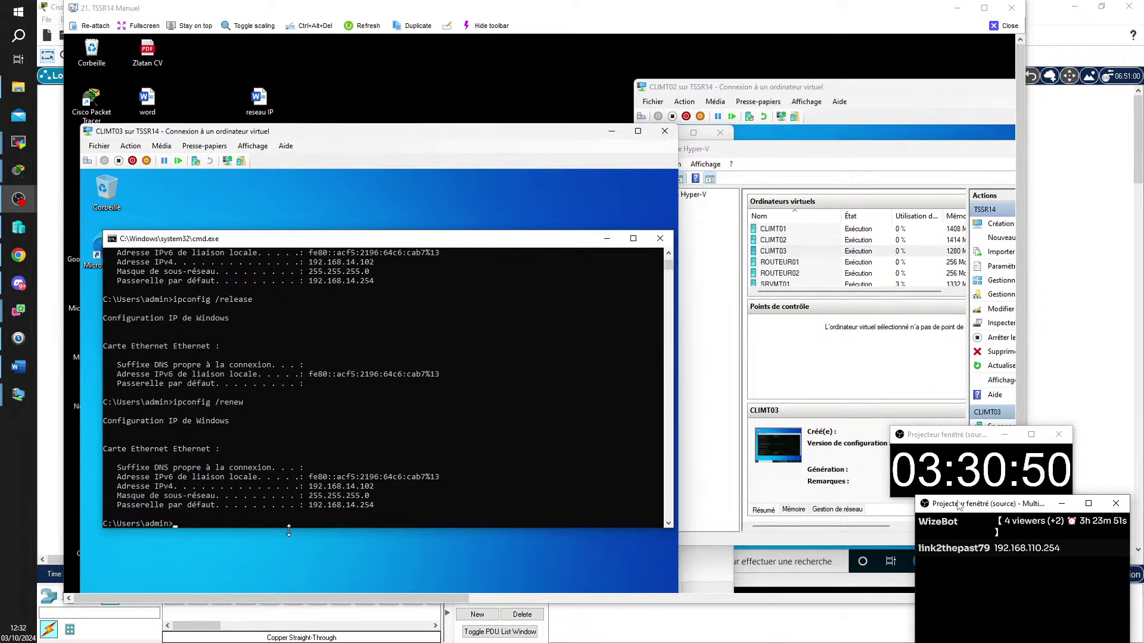
type("ipconfig")
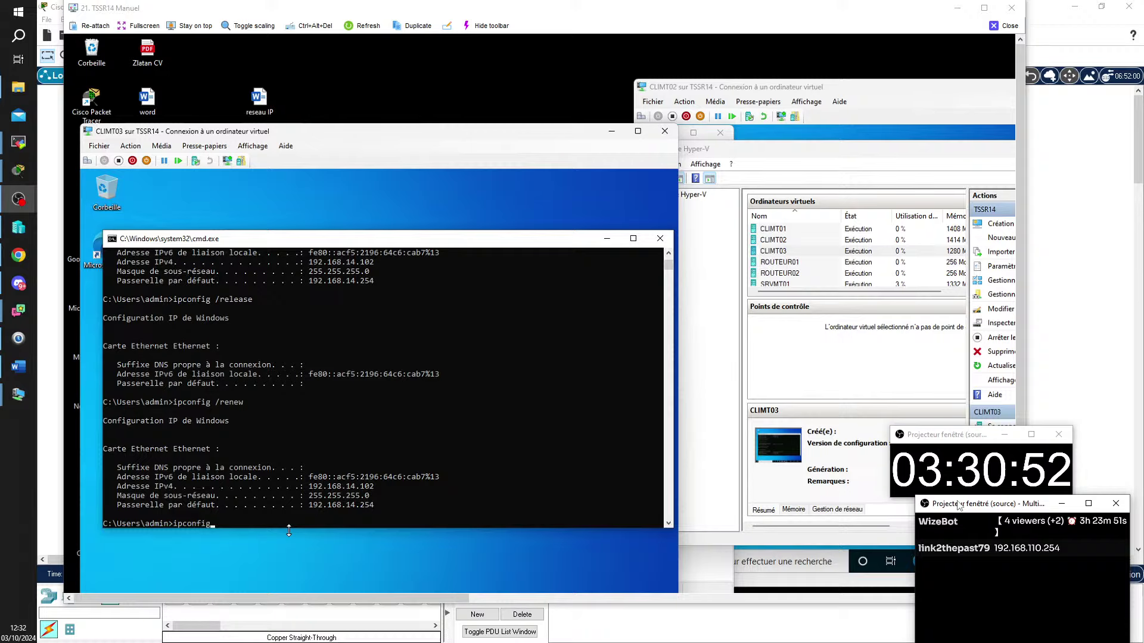
type(" /release && ")
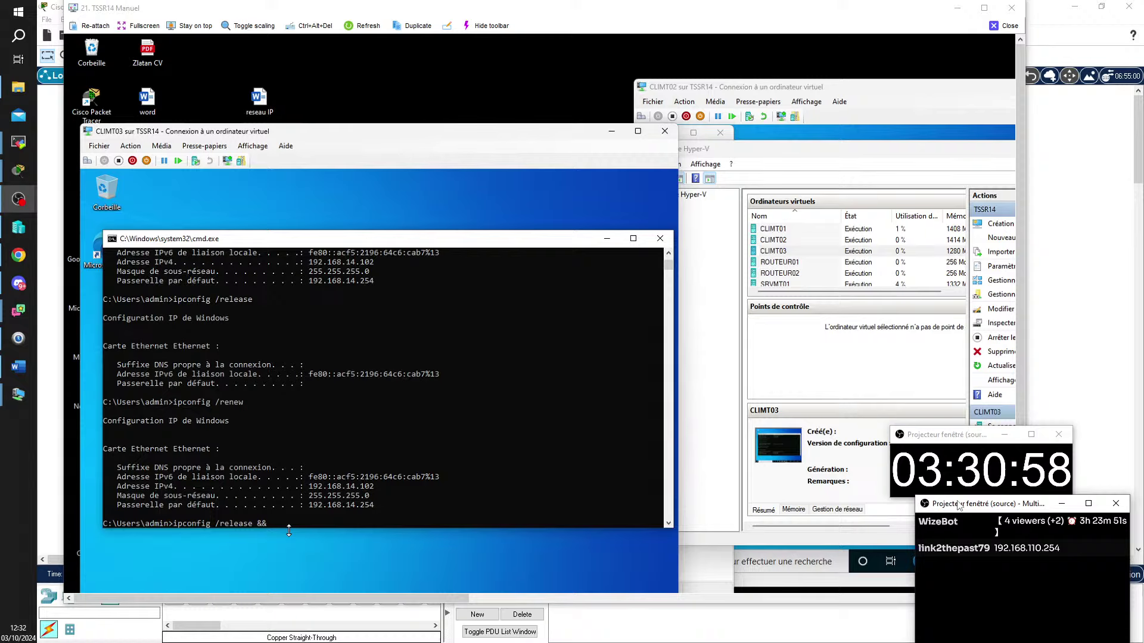
type("ipconfig")
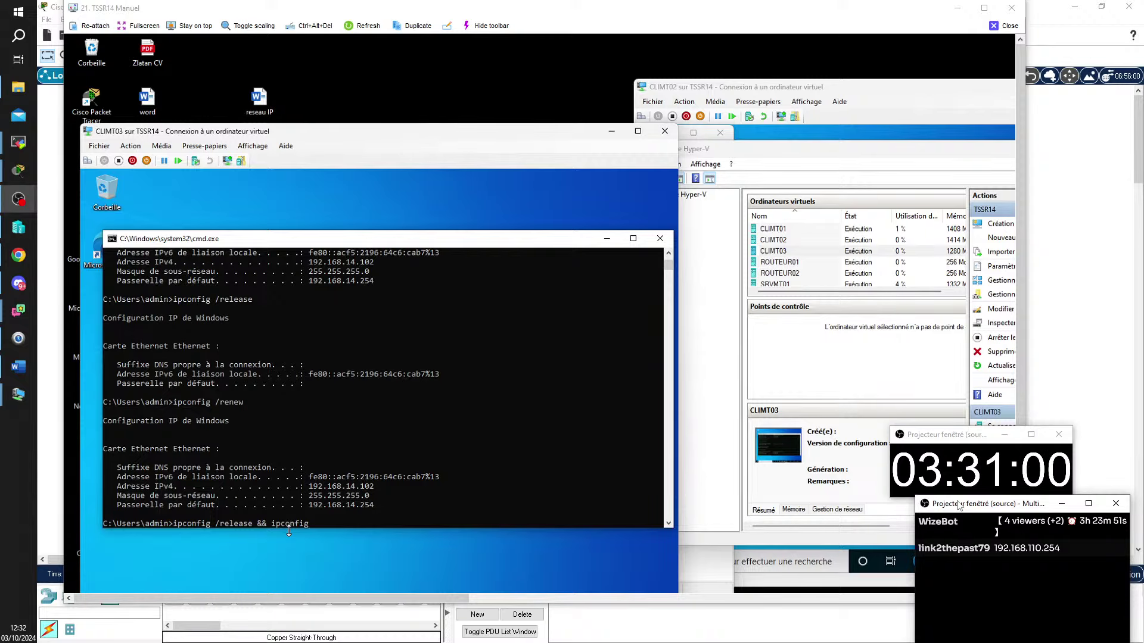
type(" /renew")
key("Return")
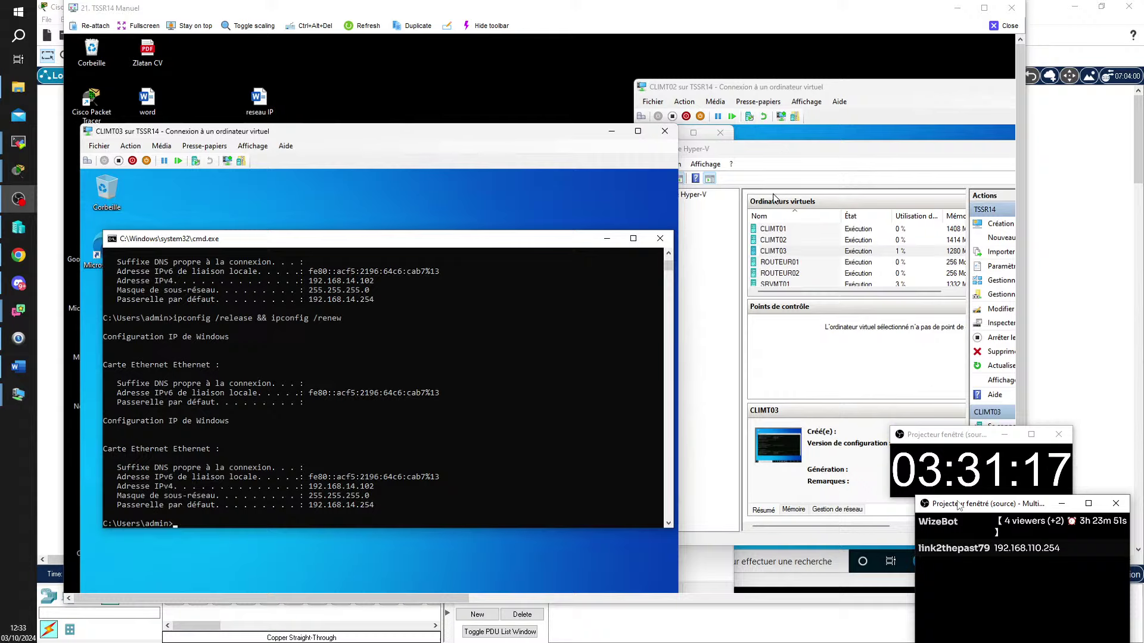
Bring up the SRVMT01 and ROUTEUR02 consoles to compare the Lan4 scope options with the DHCP relay configuration
scroll(795, 274, "down", 1)
left_click(789, 263)
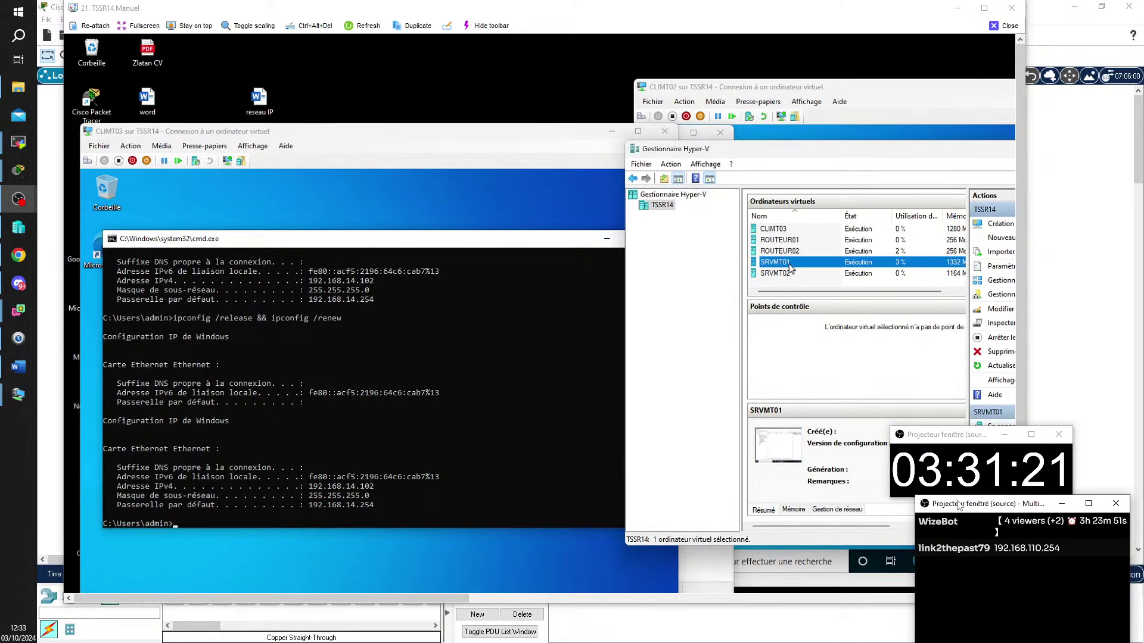
double_click(789, 265)
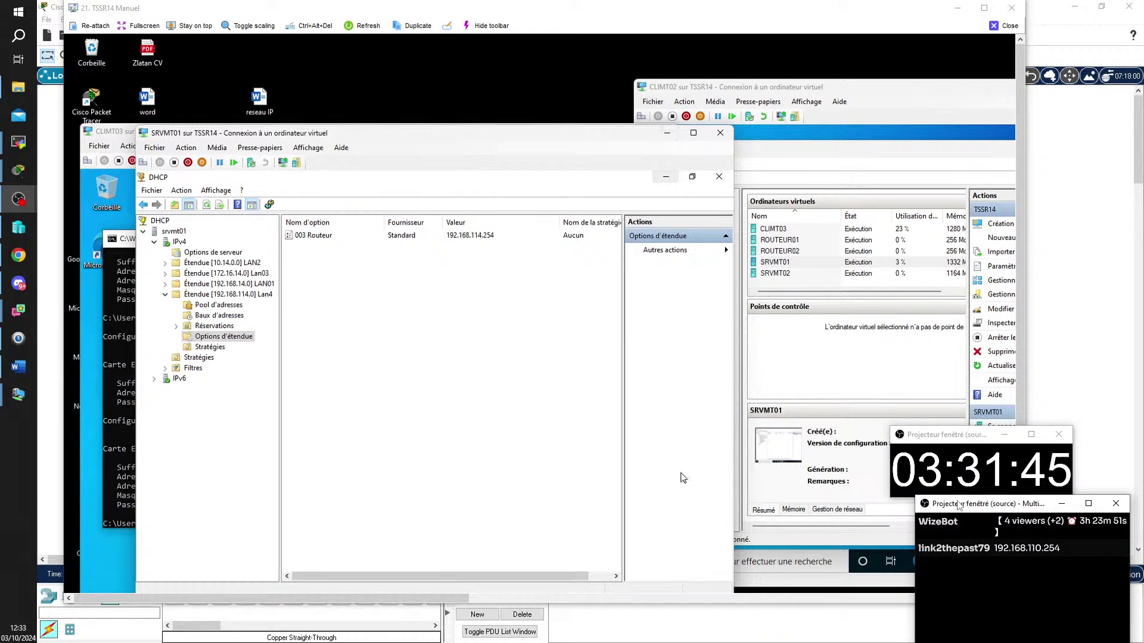
mouse_move(691, 590)
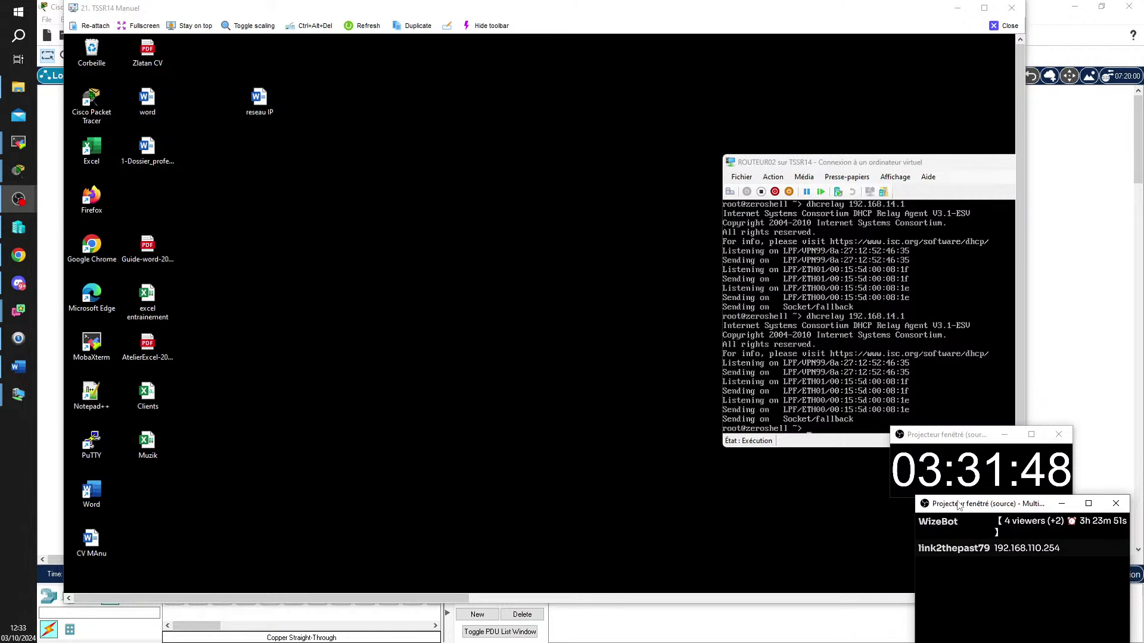
left_click(789, 574)
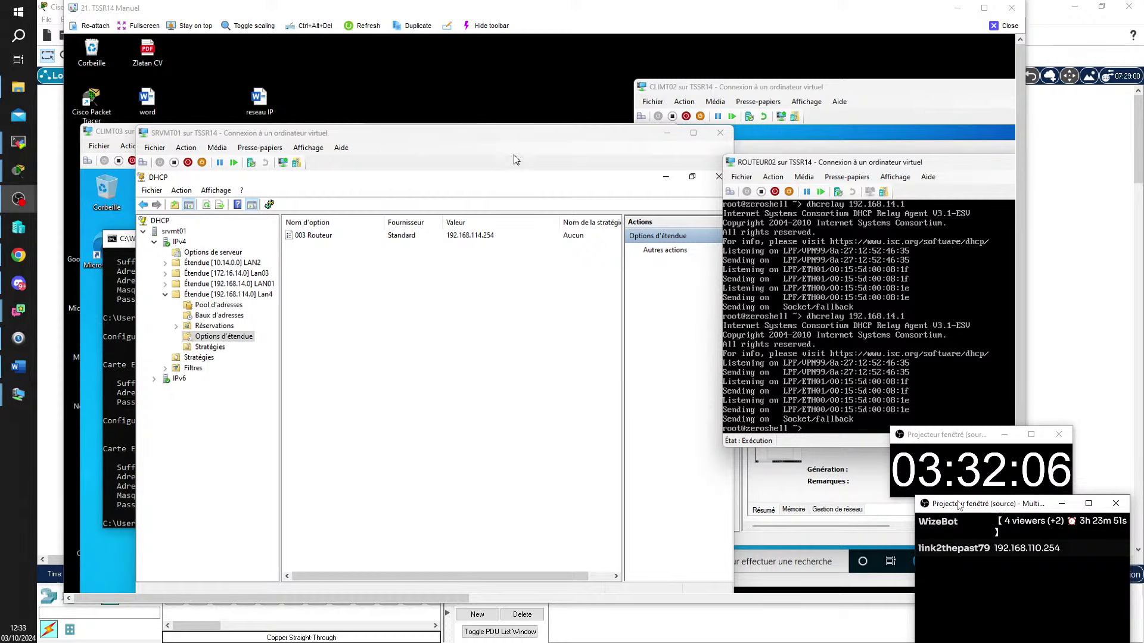
Check SRVMT01's own IP configuration by running ipconfig in its administrator command prompt
left_click(513, 370)
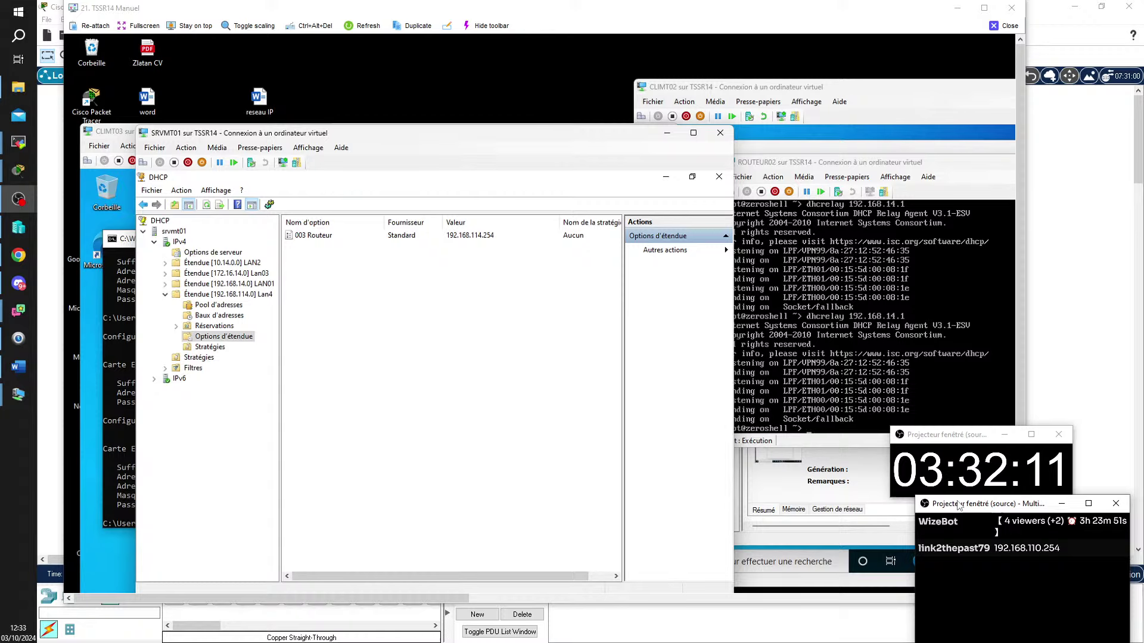
key("alt+Tab")
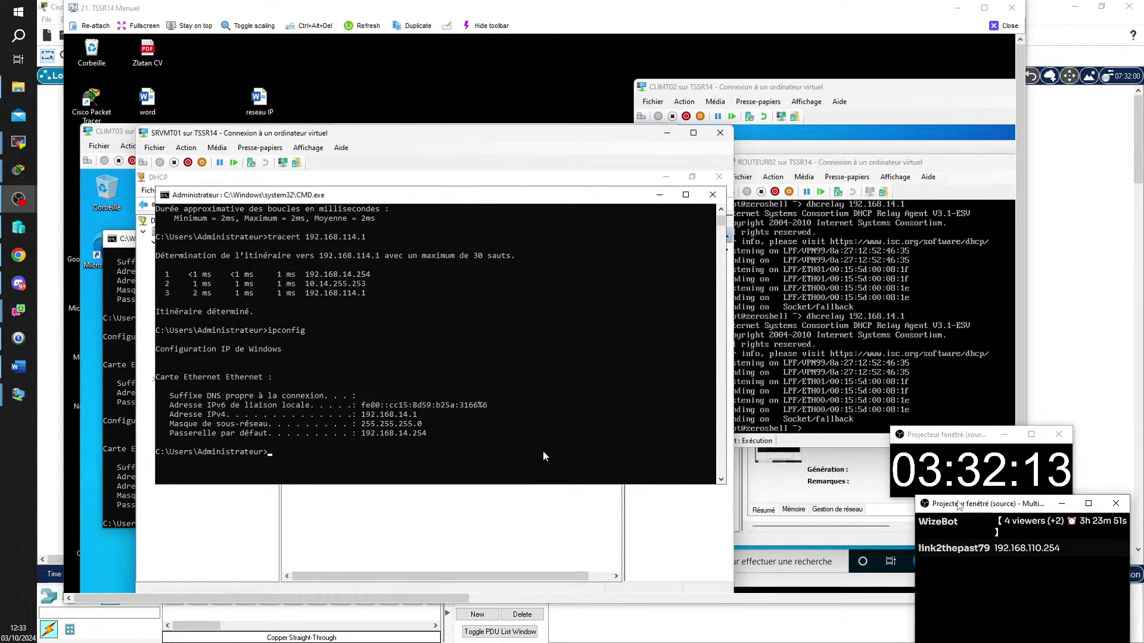
type("ipconfig")
key("Return")
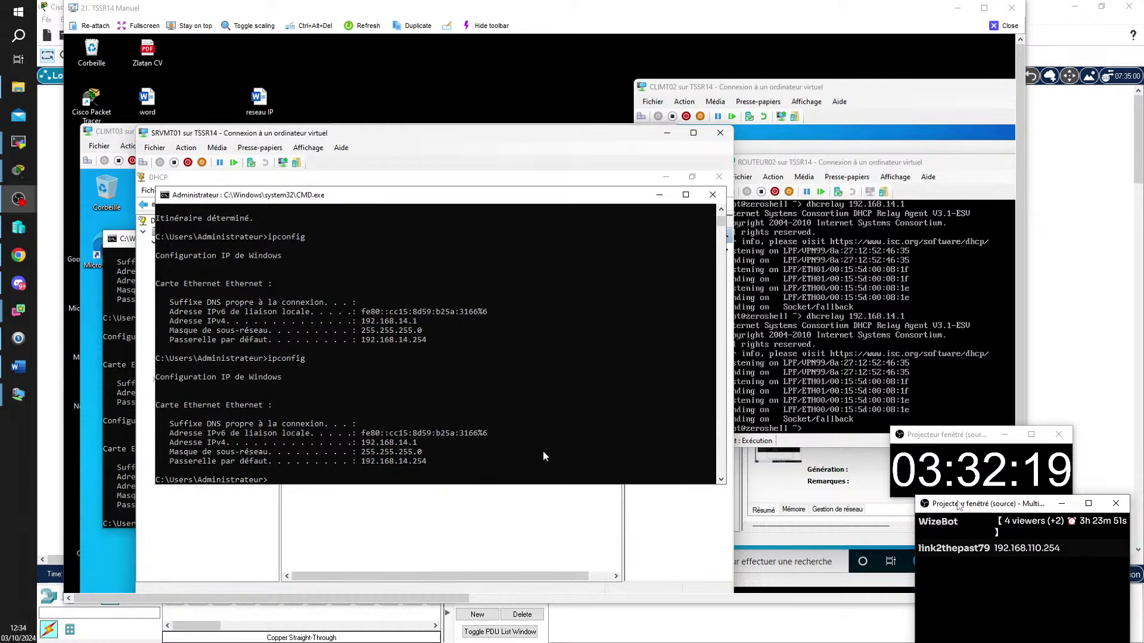
Leave the shell on ROUTEUR02 and open the IP Manager to check its interface addresses
left_click(125, 148)
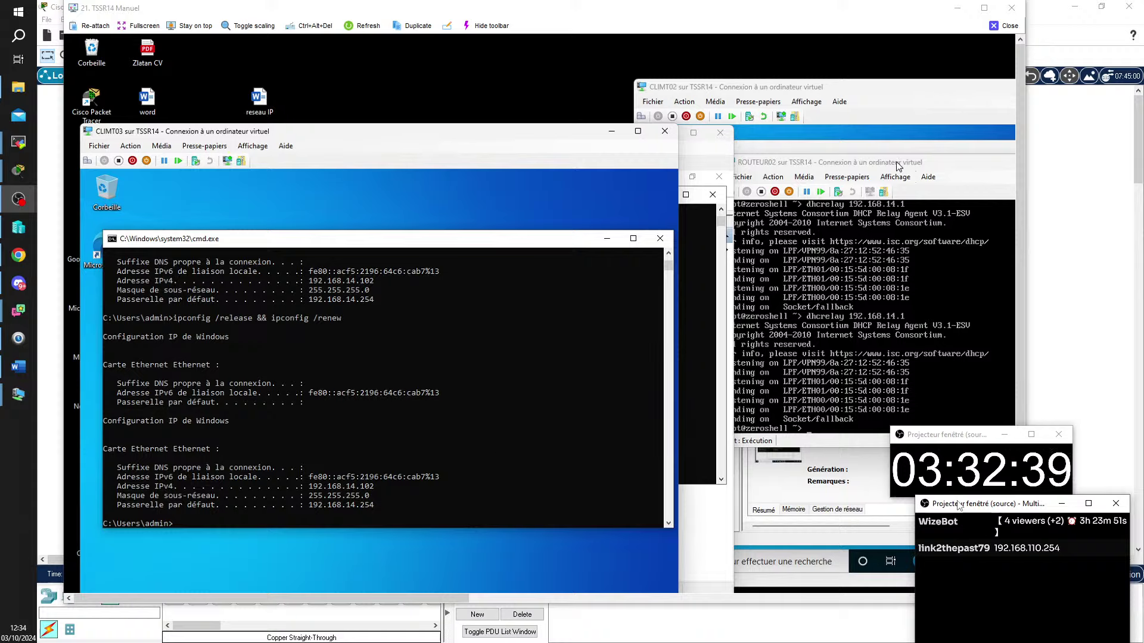
left_click(739, 332)
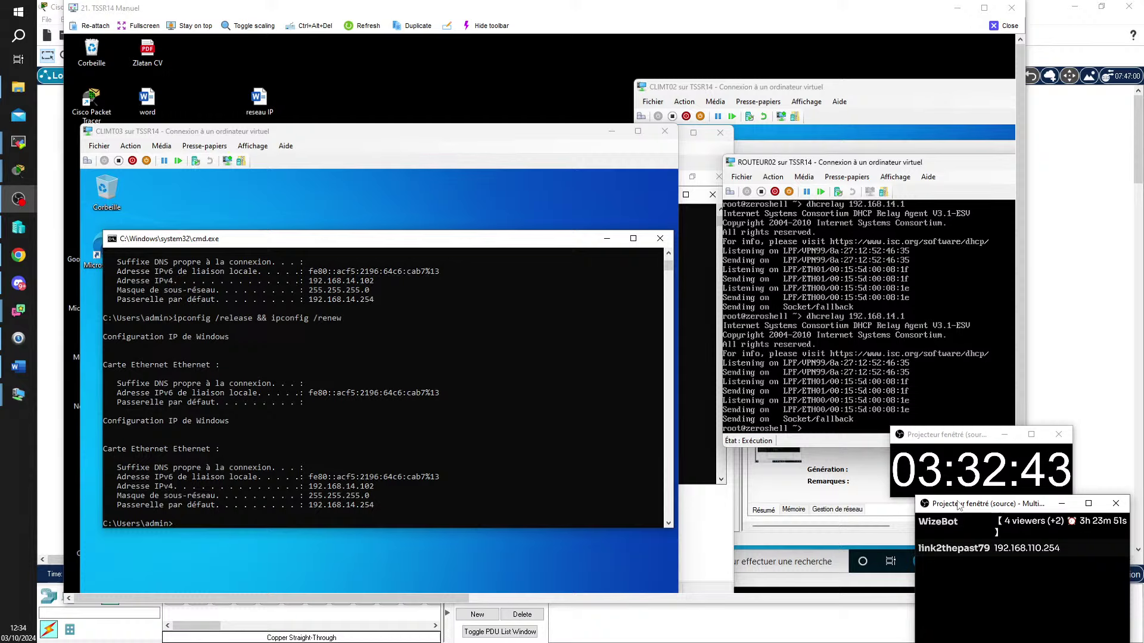
key("ctrl+d")
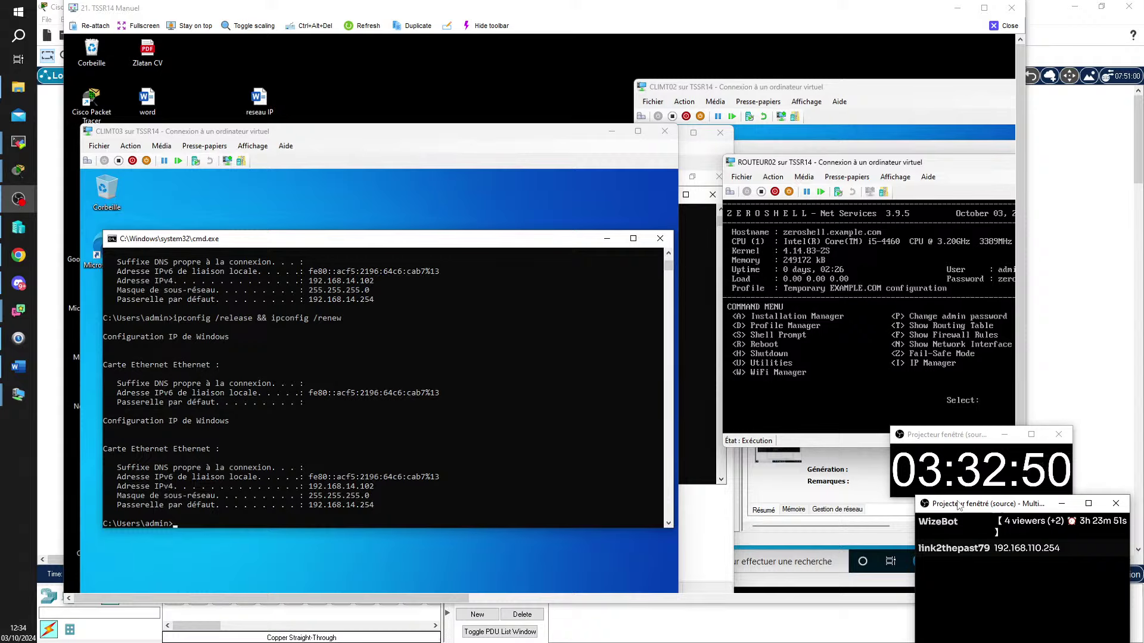
key("i")
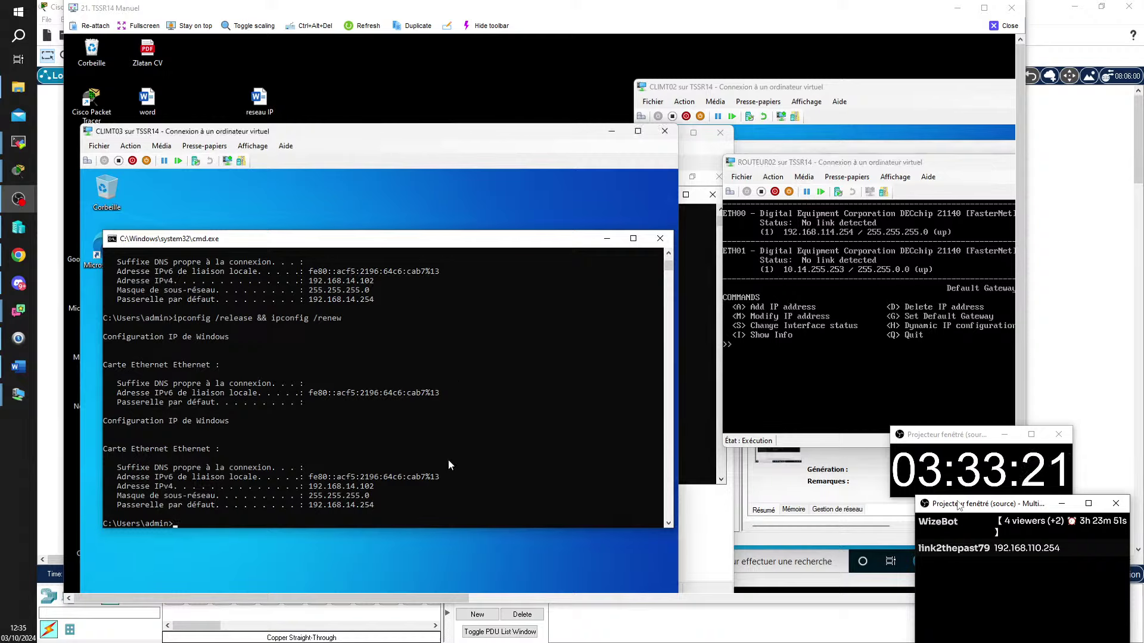
Ping the gateway 192.168.14.254 from CLIMT03 and list the client's full network configuration with ipconfig /all
left_click(331, 523)
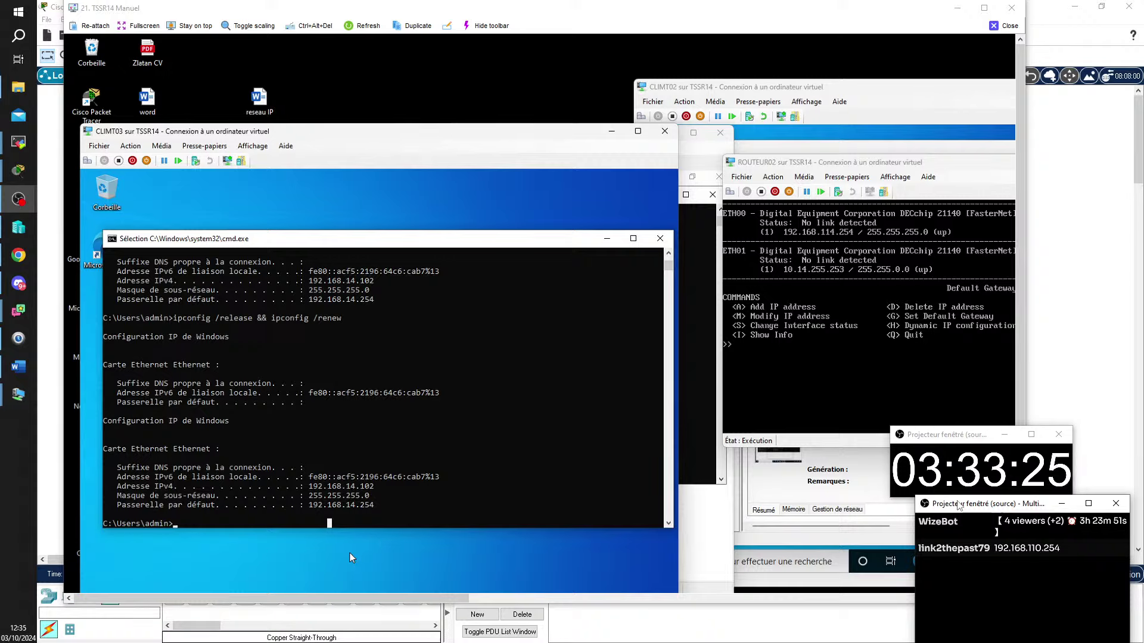
key("Escape")
type("ping")
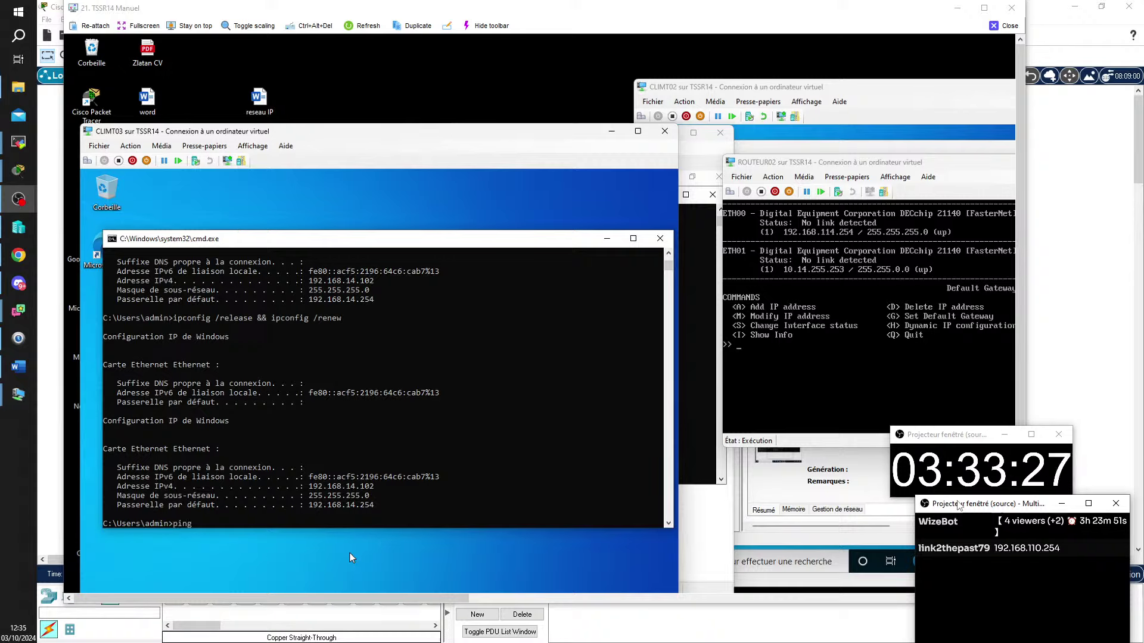
type(" 192.168")
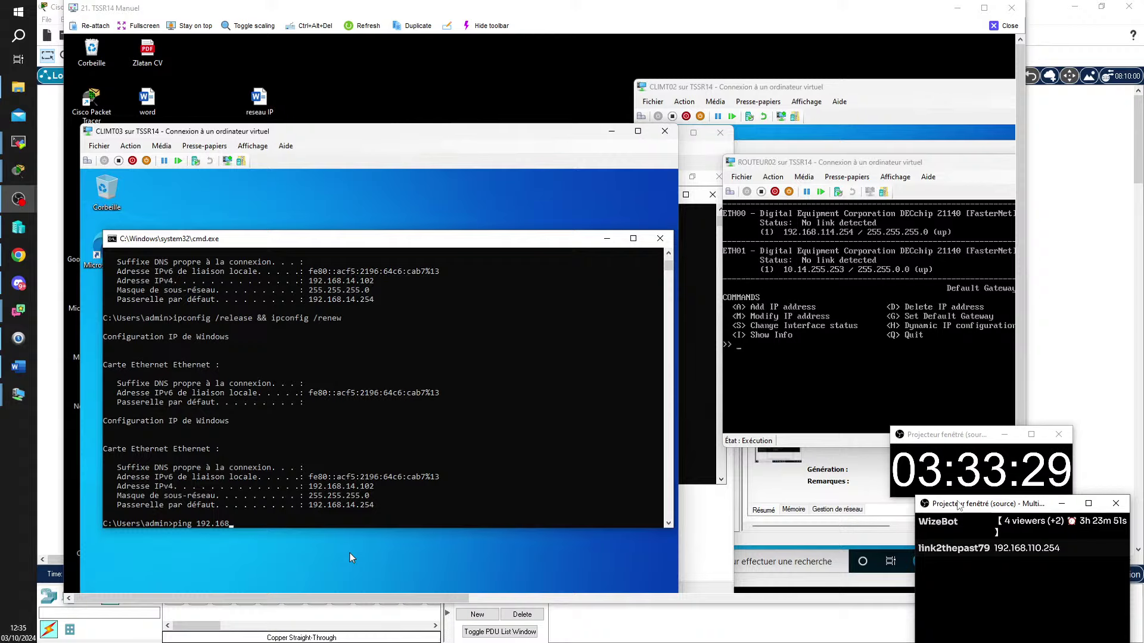
type(".14.254")
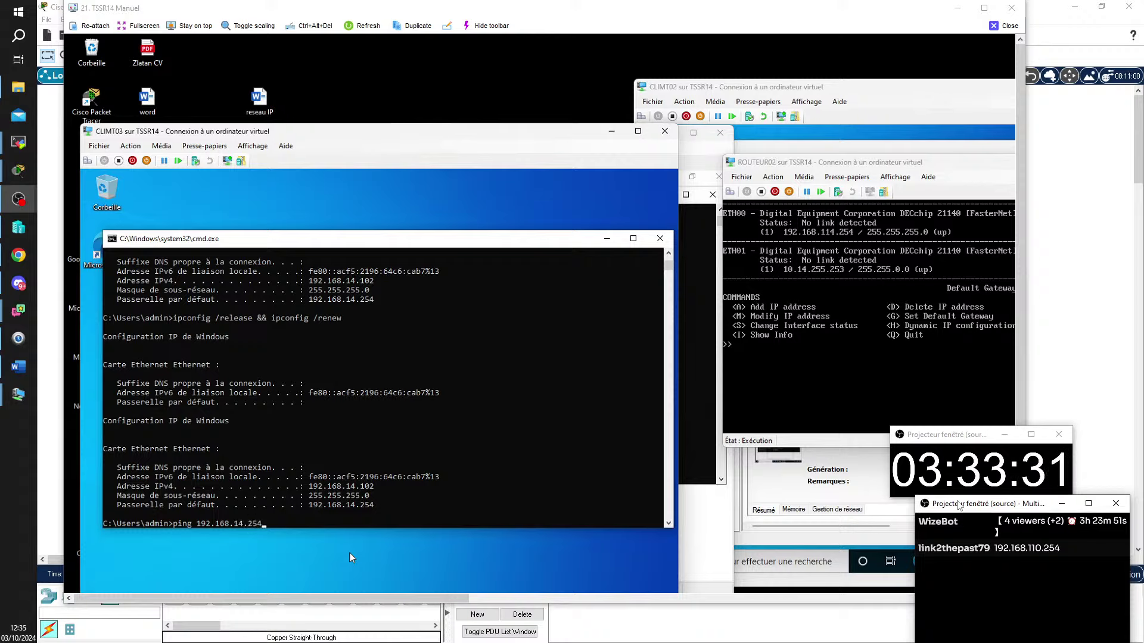
key("Return")
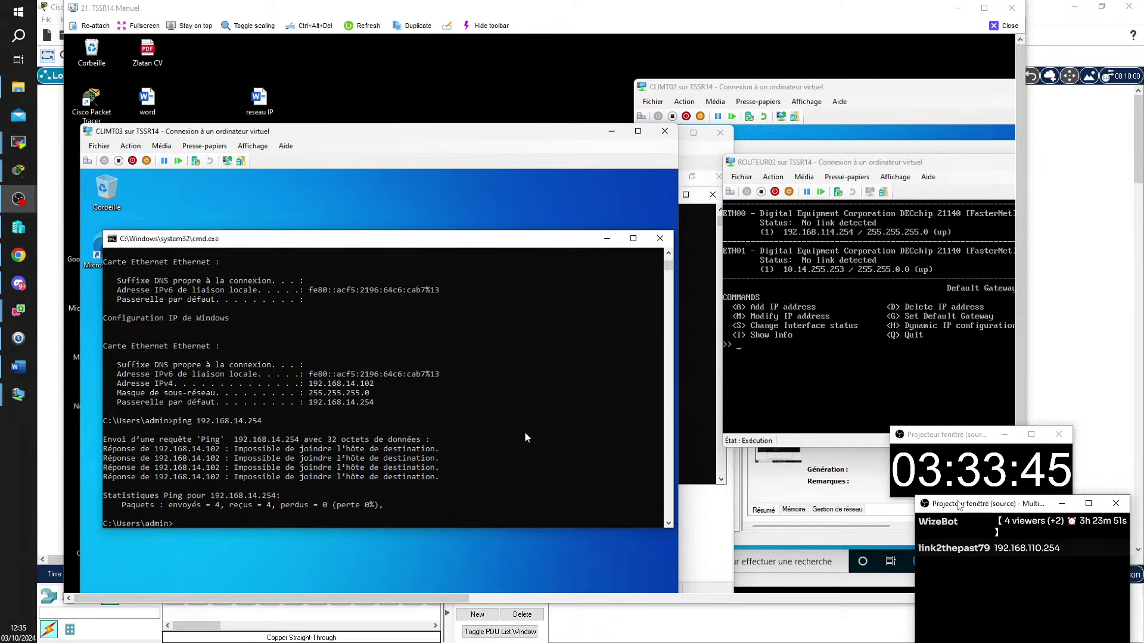
type("ipconfig /all")
key("Return")
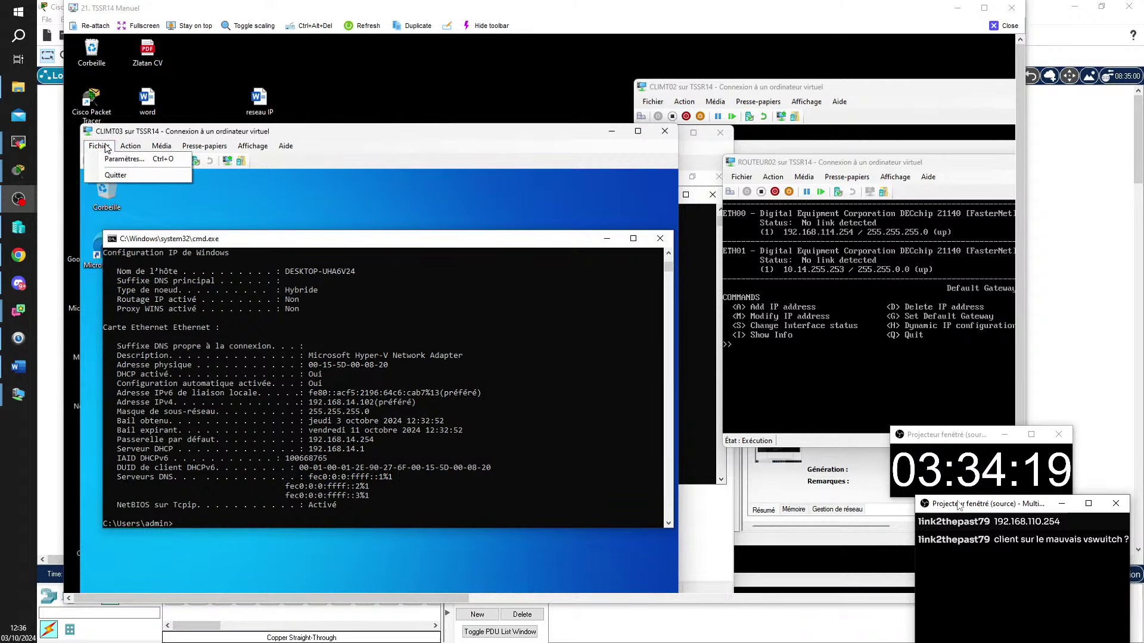
Recheck the virtual switch assigned to CLIMT03's network adapter in its Hyper-V settings and close them
key("ctrl+s")
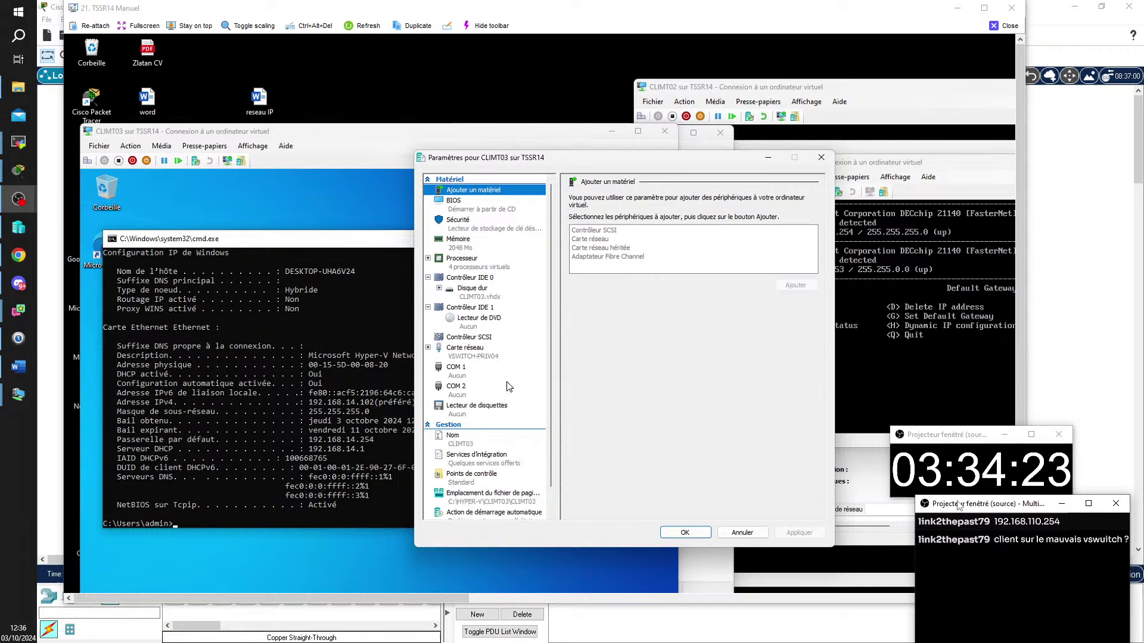
left_click(494, 356)
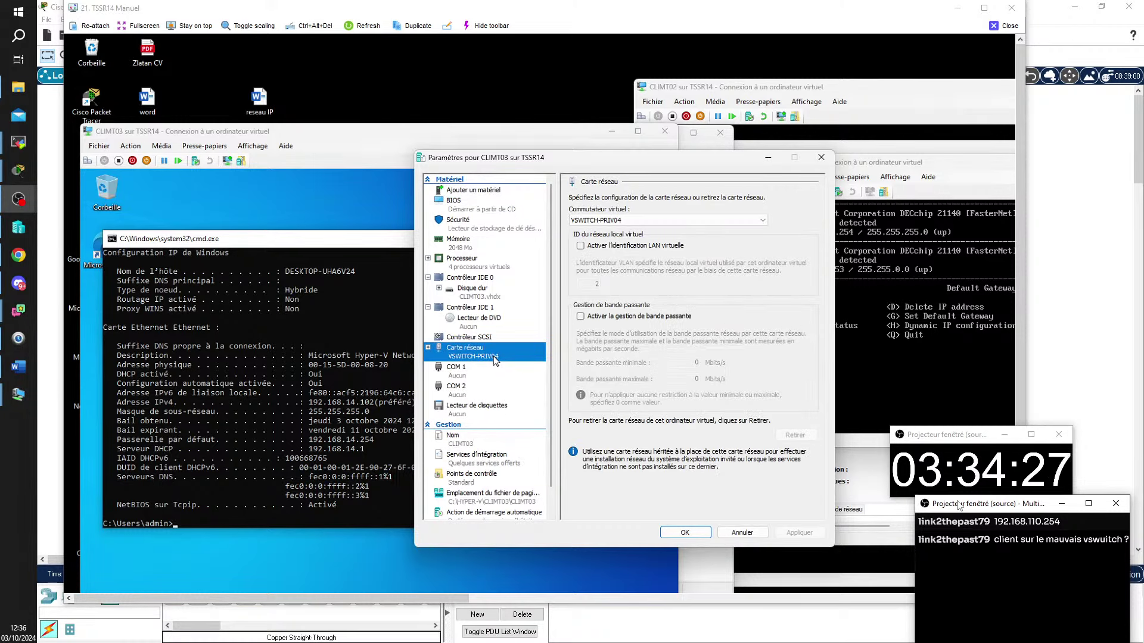
left_click(698, 530)
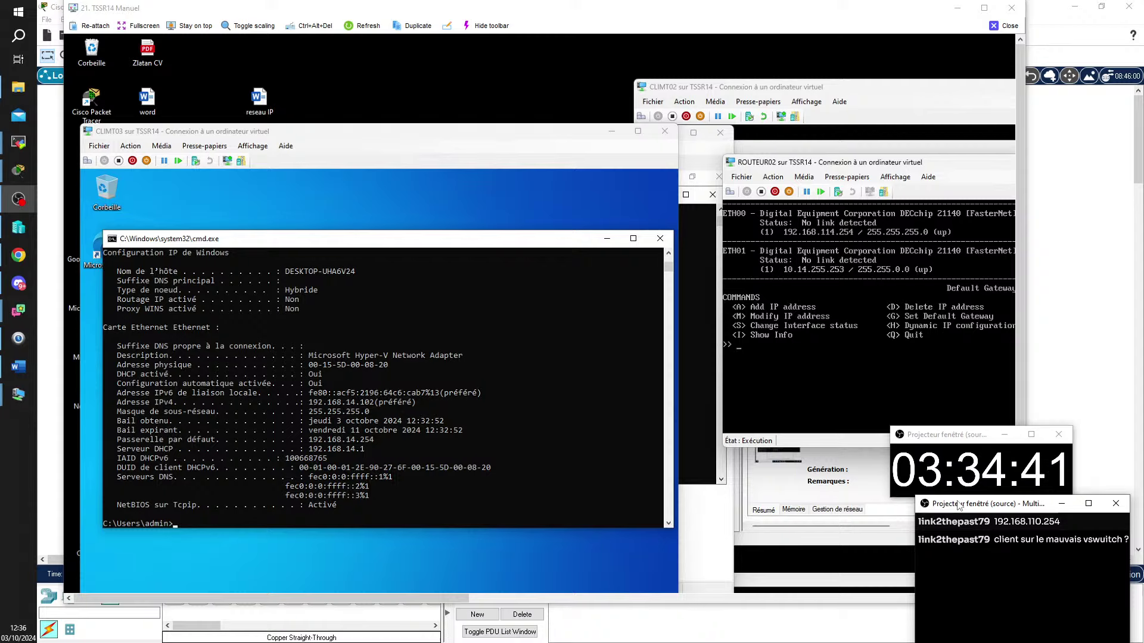
Check the virtual switches of ROUTEUR02's two legacy network adapters in its Hyper-V settings and close them
left_click(741, 177)
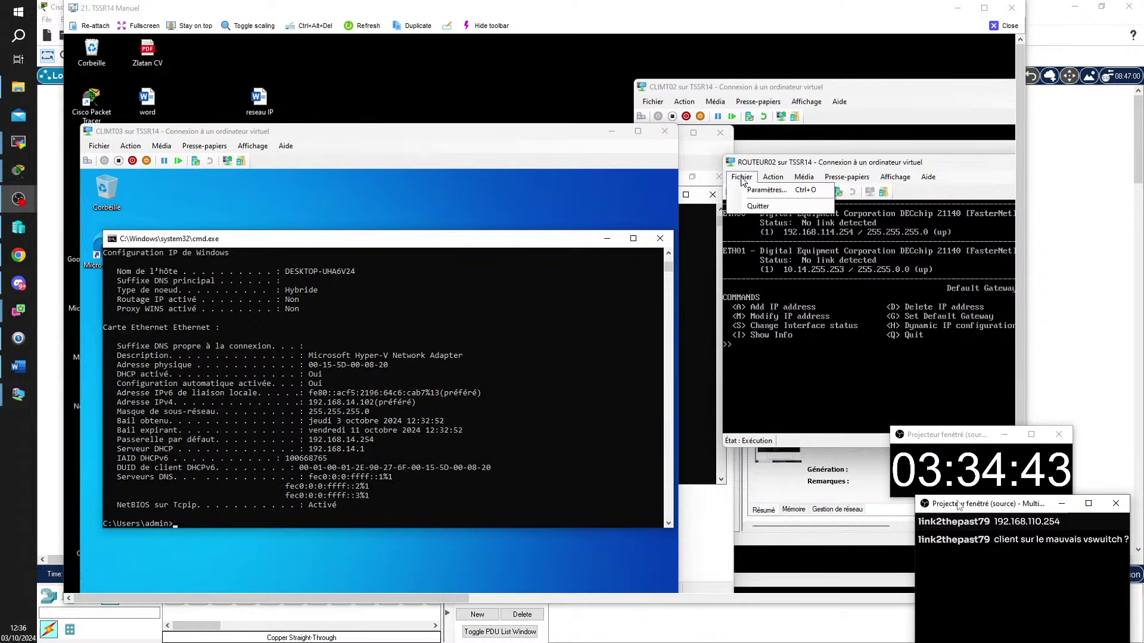
key("Escape")
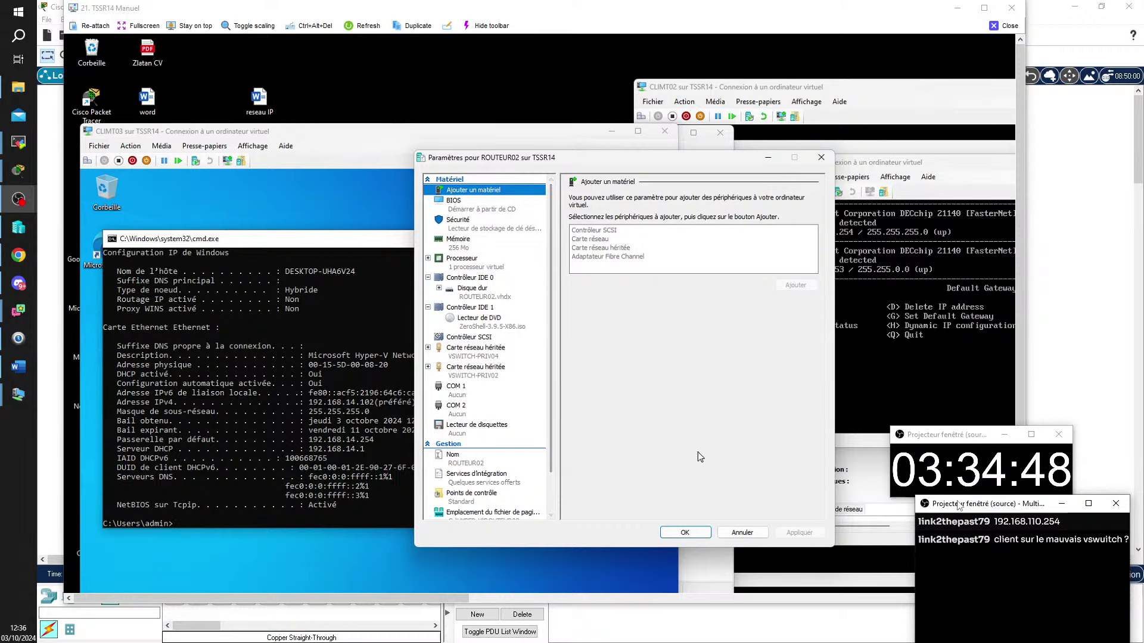
left_click(685, 533)
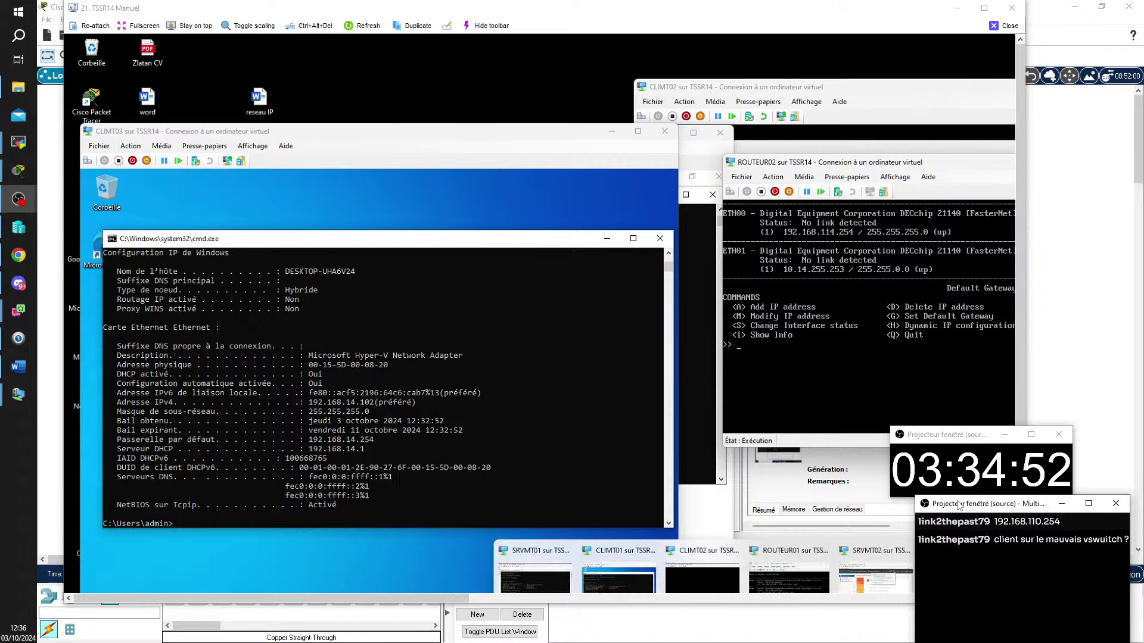
Bring up ROUTEUR01's console and open its Hyper-V settings to check the virtual switch assignments
left_click(789, 571)
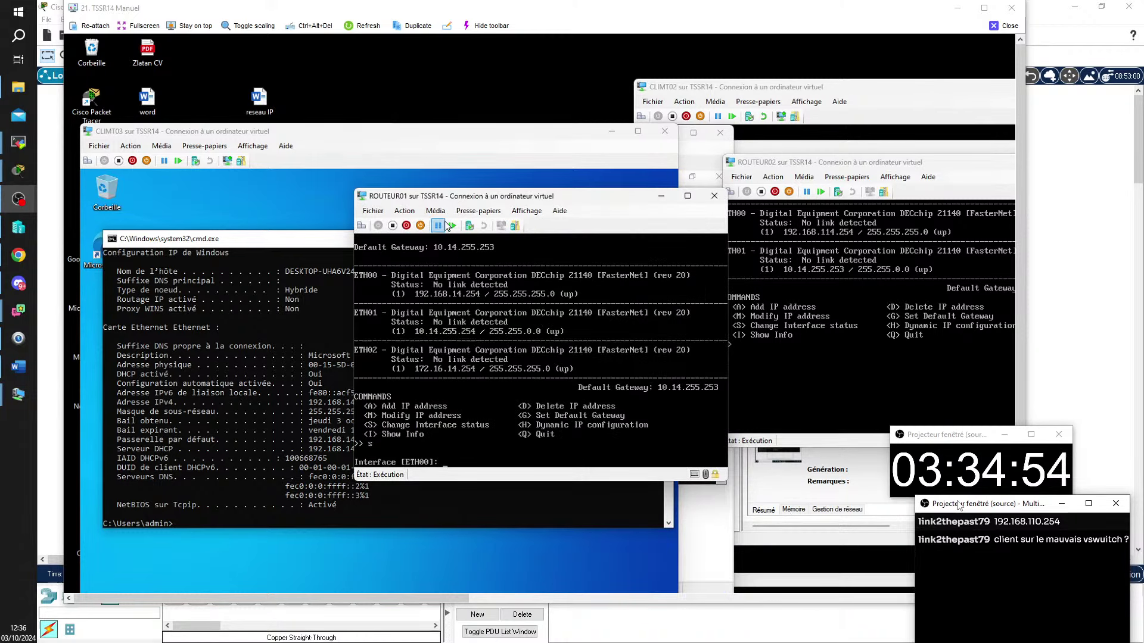
left_click(371, 211)
left_click(387, 225)
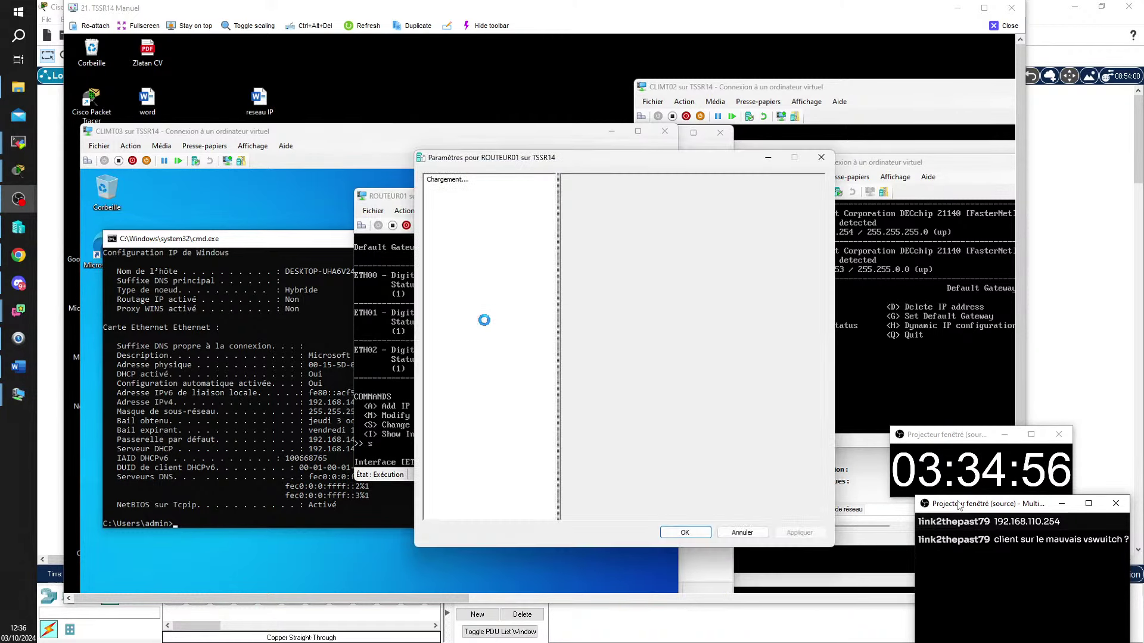